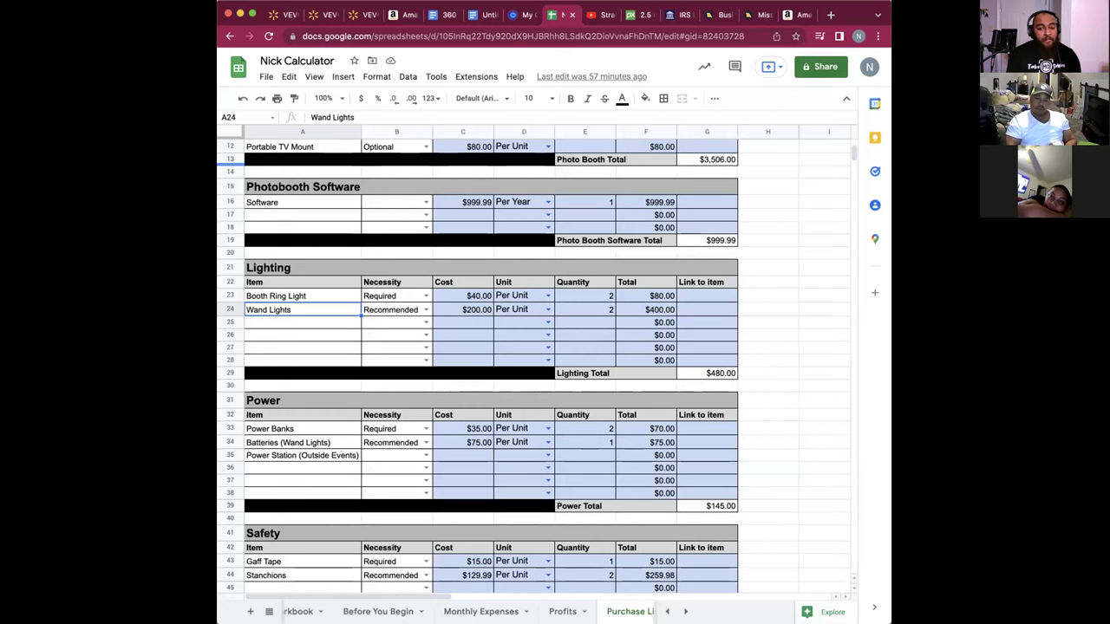
scroll(281, 256, "down", 5)
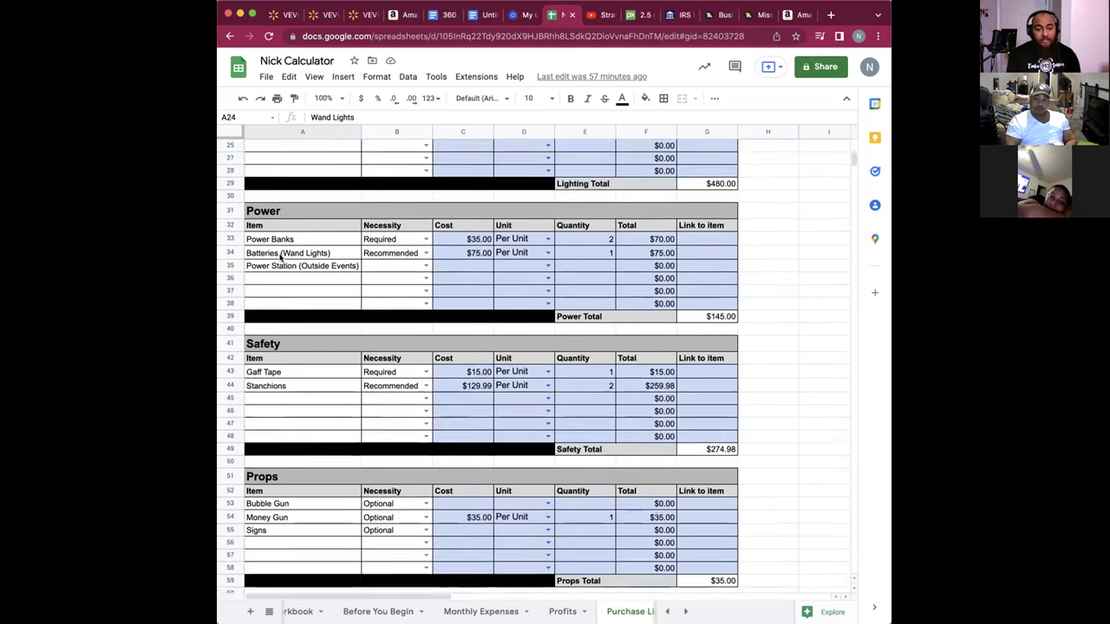
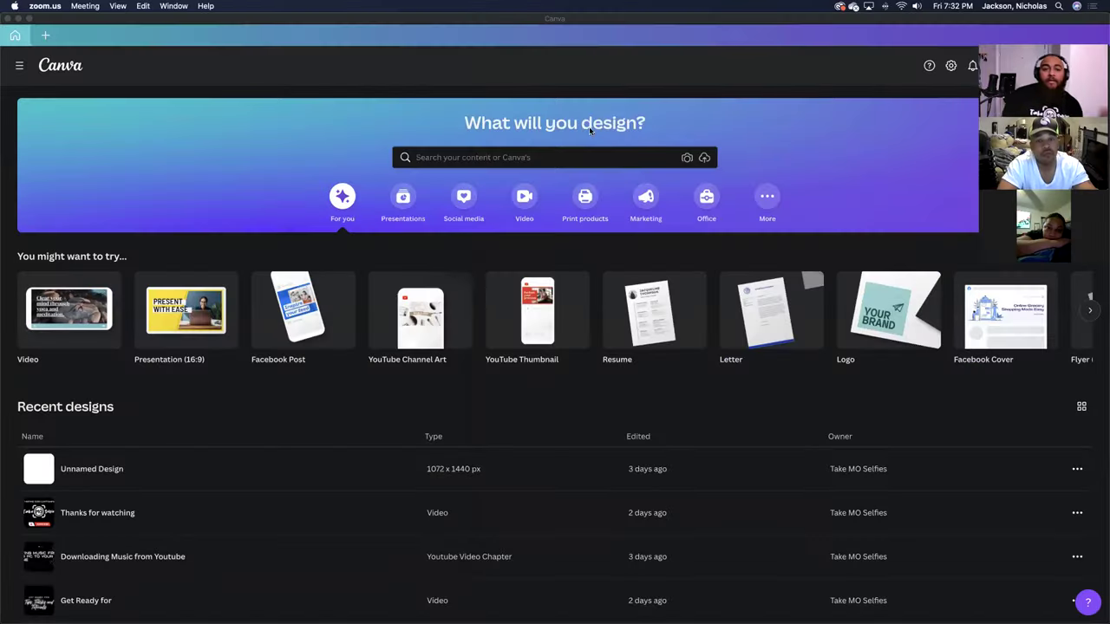
Step: Switch to Canva and create a new design with a custom size of 720 × 720 px
left_click(90, 33)
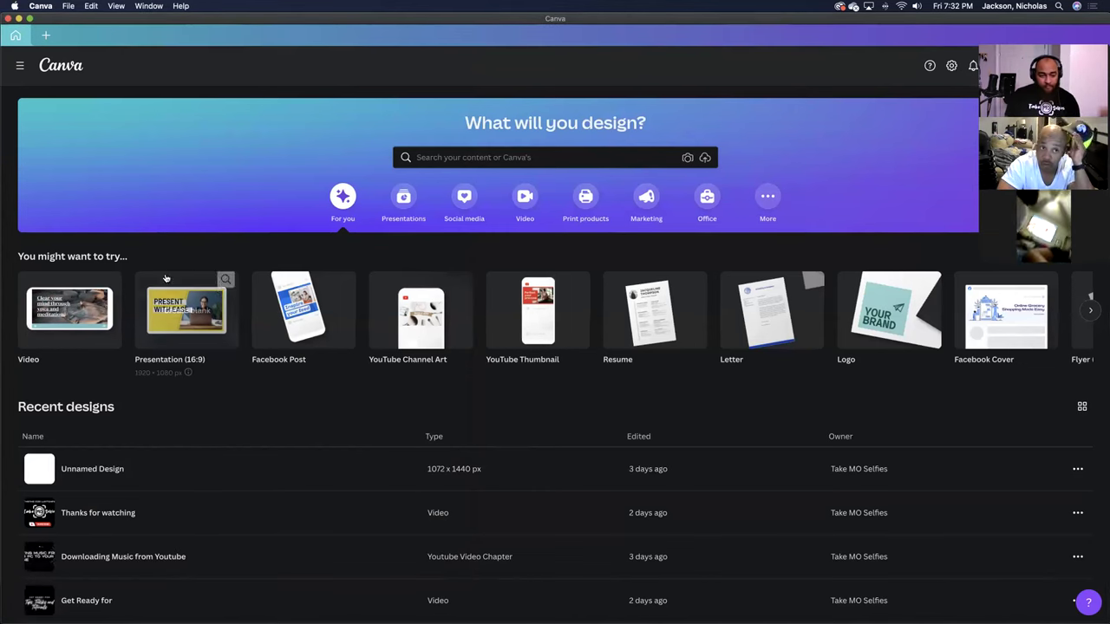
left_click(48, 34)
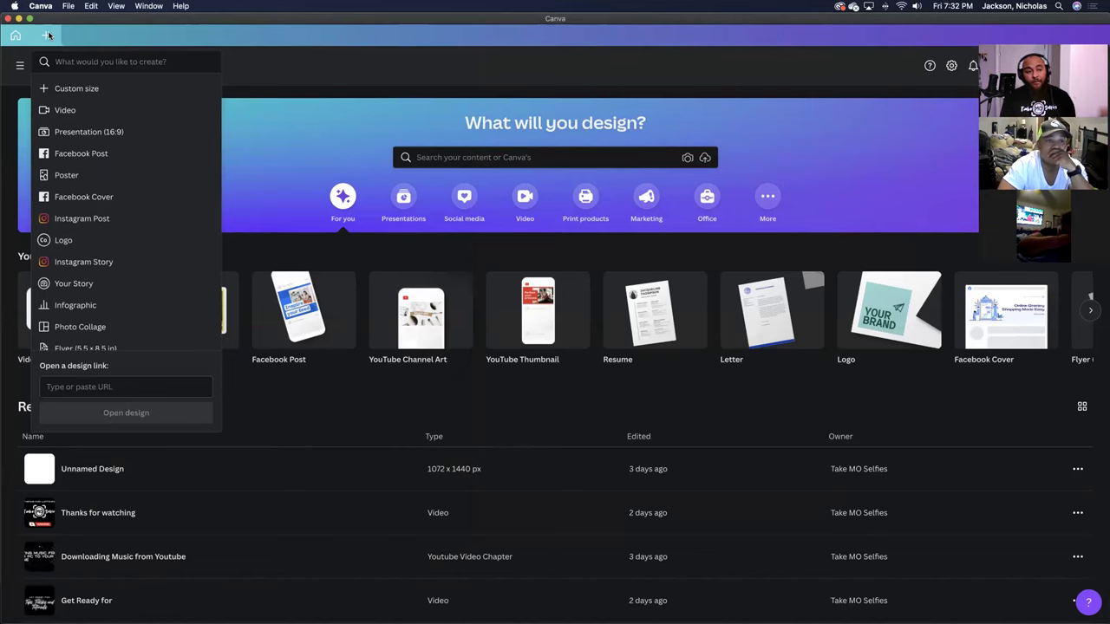
left_click(91, 91)
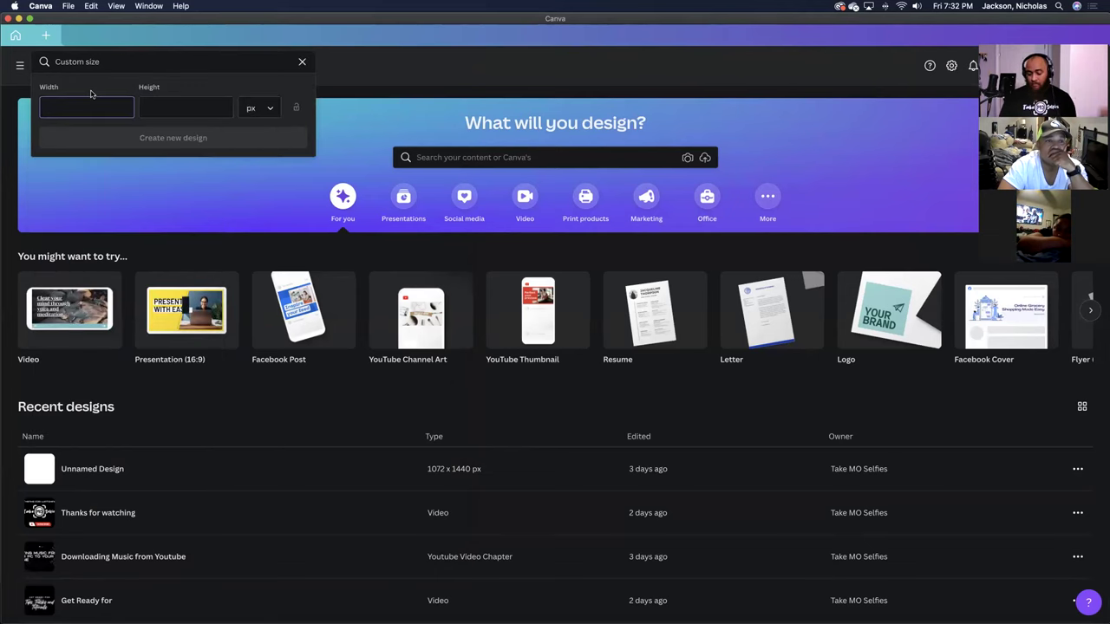
left_click(156, 103)
type("720")
left_click(172, 138)
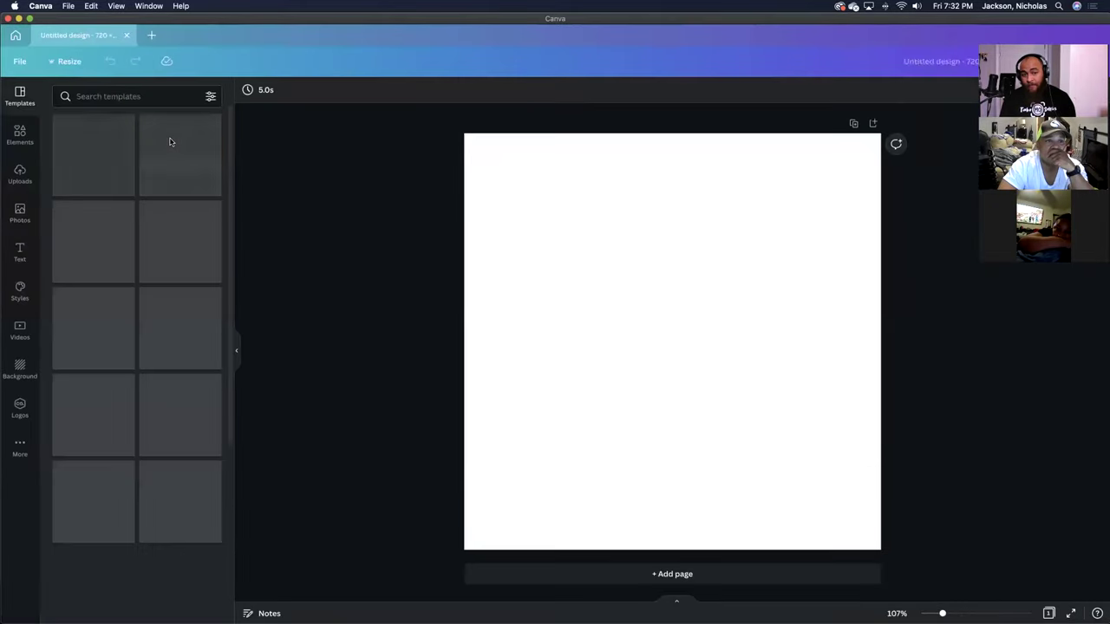
Step: Add the uploaded gold floral corner frame to the page and enlarge it to fill the whole canvas
left_click(20, 173)
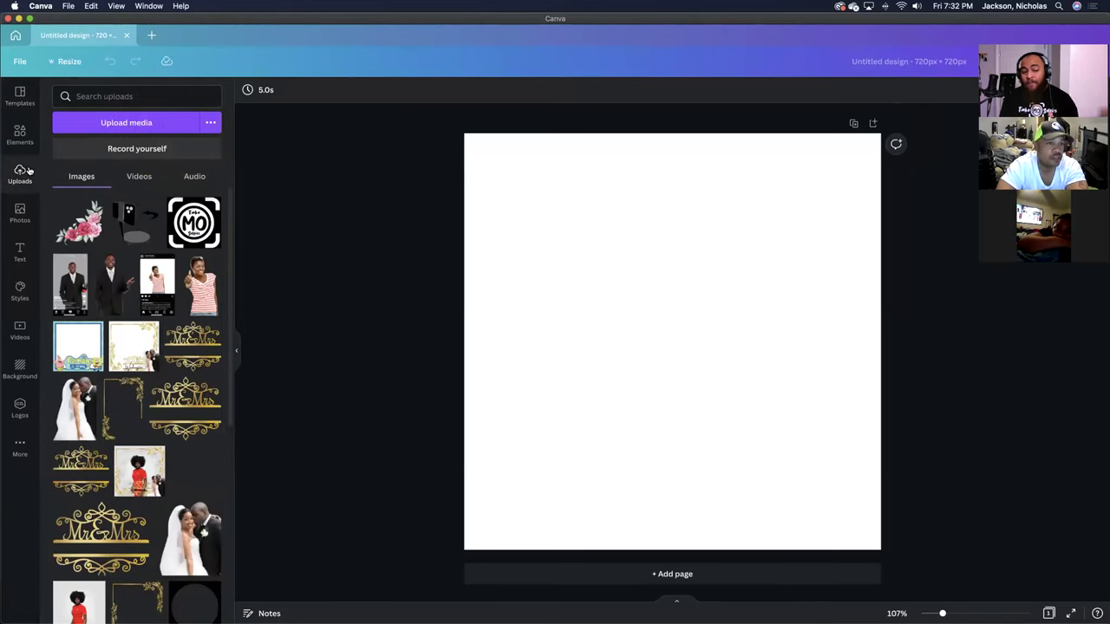
scroll(139, 368, "down", 6)
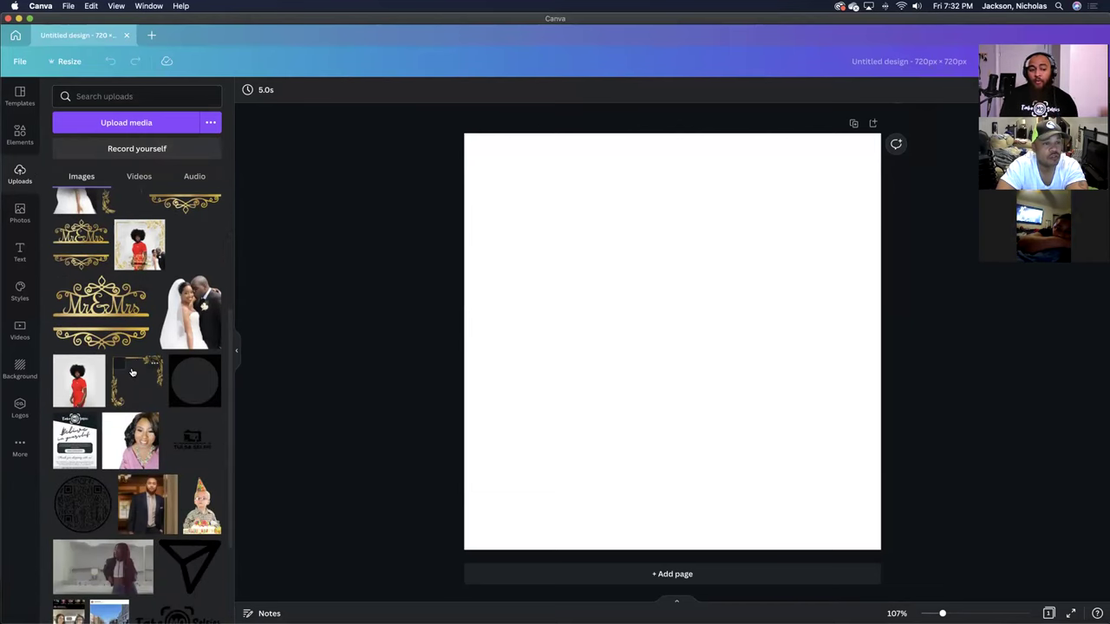
left_click_drag(147, 372, 514, 150)
left_click_drag(716, 384, 892, 542)
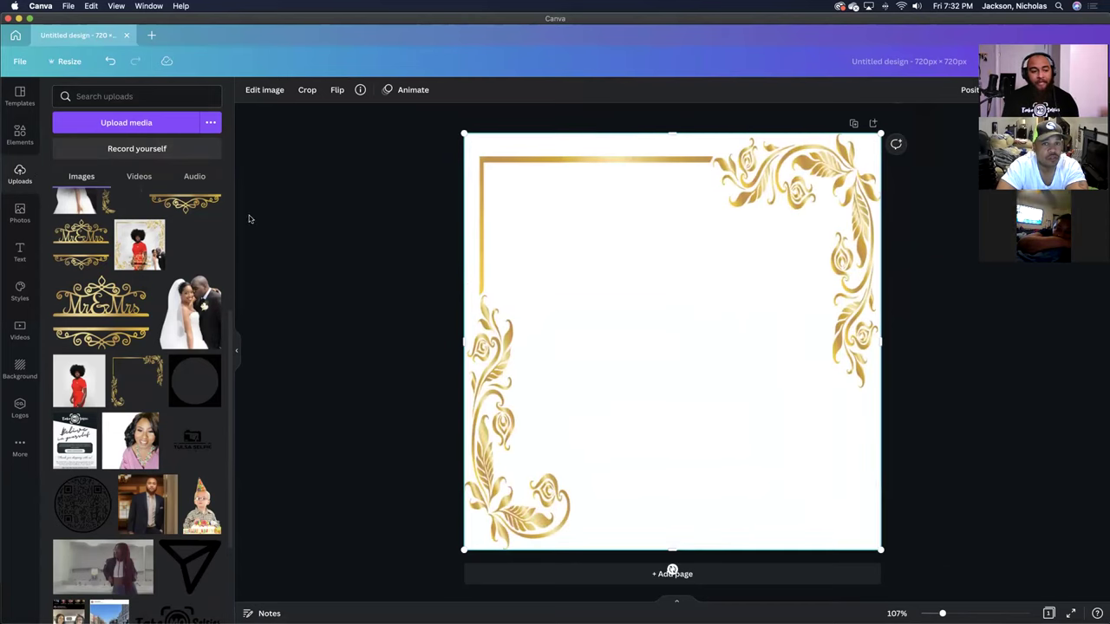
Step: Add the uploaded bride-and-groom cutout and fit it into the lower-right corner of the page
left_click(193, 314)
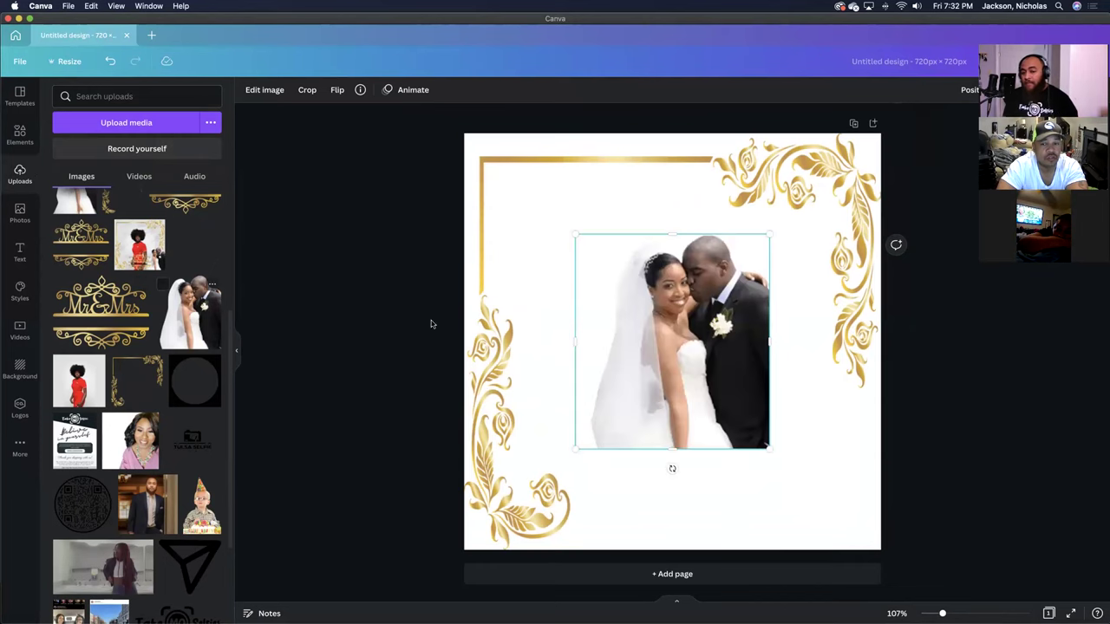
left_click_drag(762, 432, 873, 535)
left_click_drag(686, 333, 730, 377)
left_click_drag(824, 440, 829, 440)
Step: Add the uploaded gold "Mr & Mrs" ornament, shrink it and place it at the page's bottom edge beside the couple
left_click(89, 298)
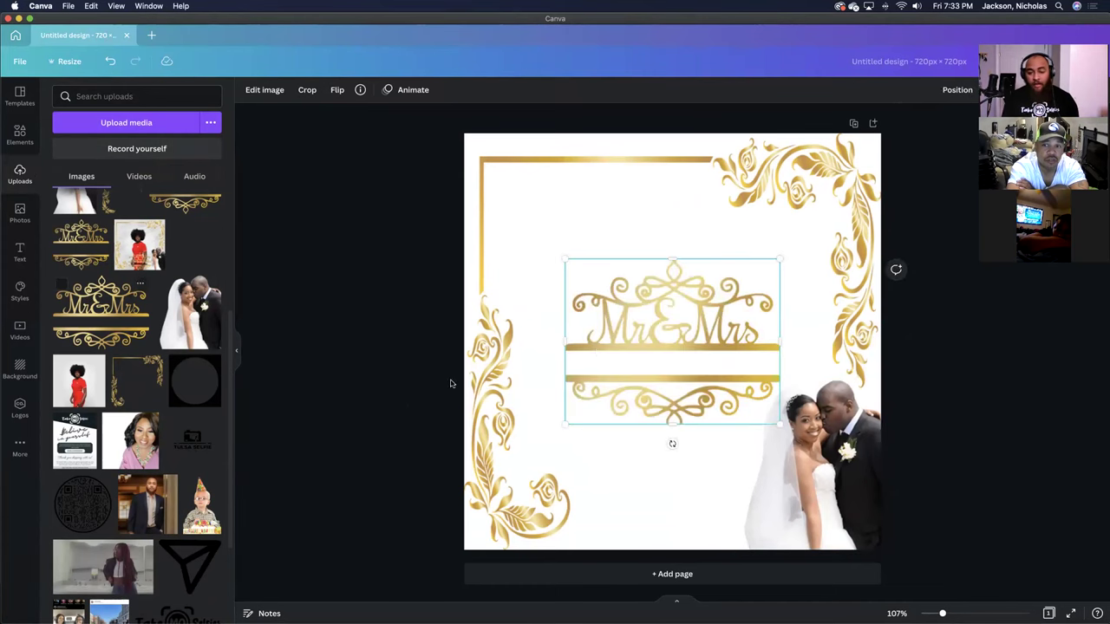
left_click_drag(671, 332, 689, 457)
left_click_drag(796, 381, 768, 410)
left_click_drag(701, 457, 715, 458)
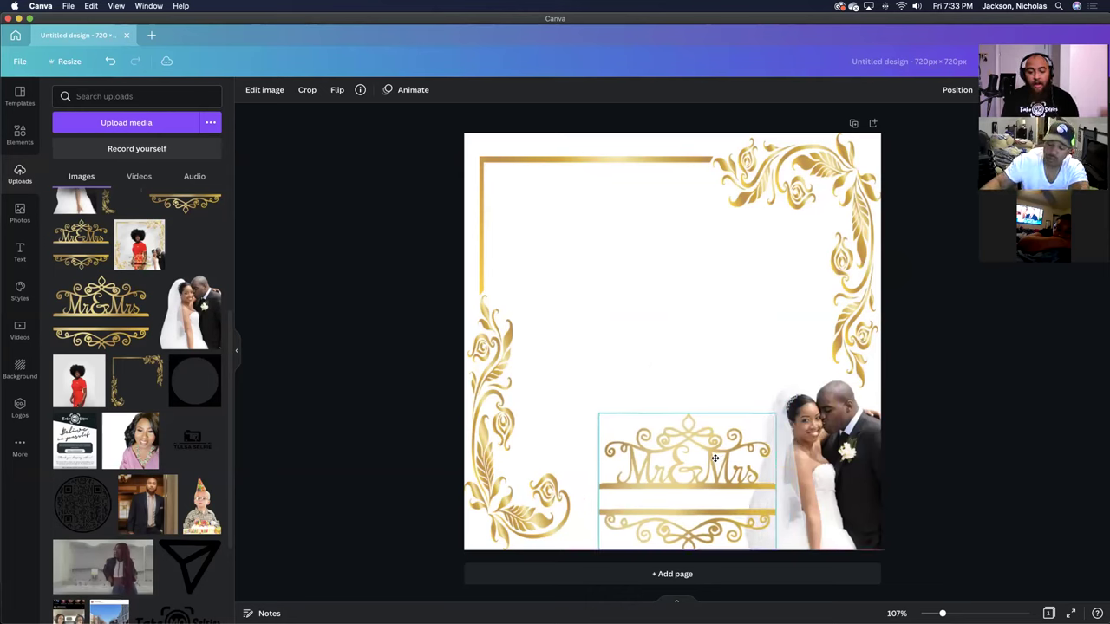
Step: Add a subheading with the couple's surname in the Amsterdam One font and place it on the "Mr & Mrs" ornament's blank band
left_click(19, 251)
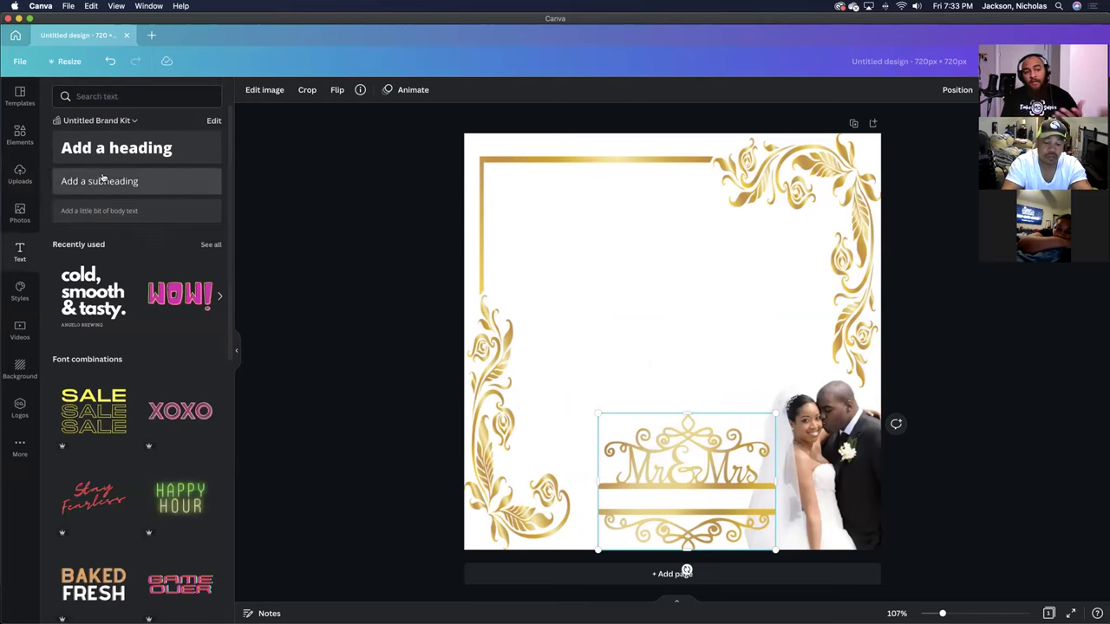
left_click(118, 188)
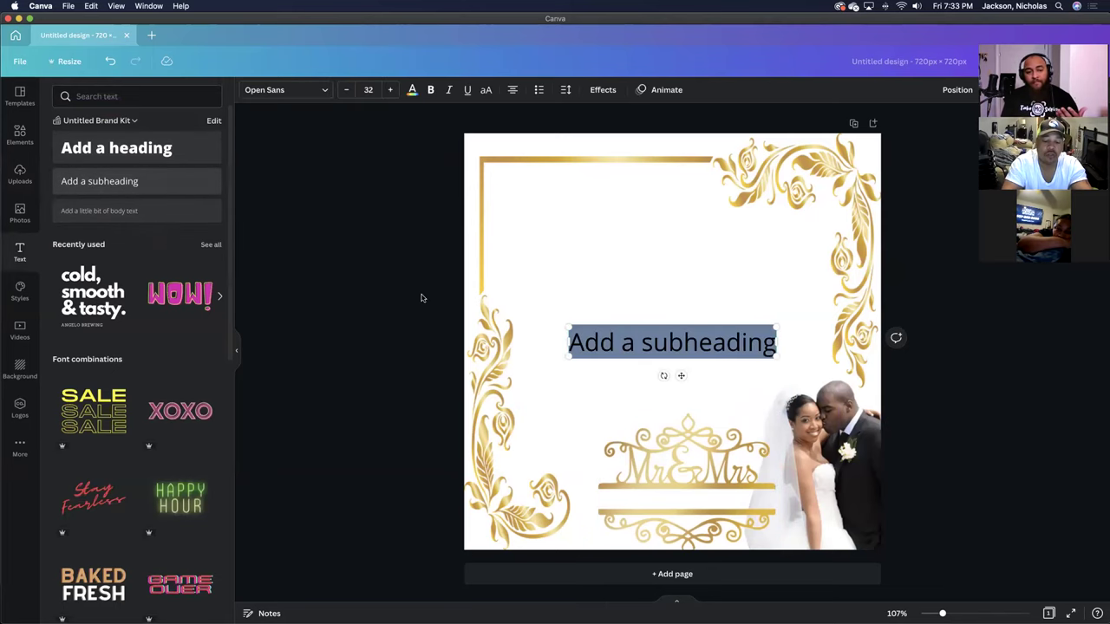
left_click(283, 97)
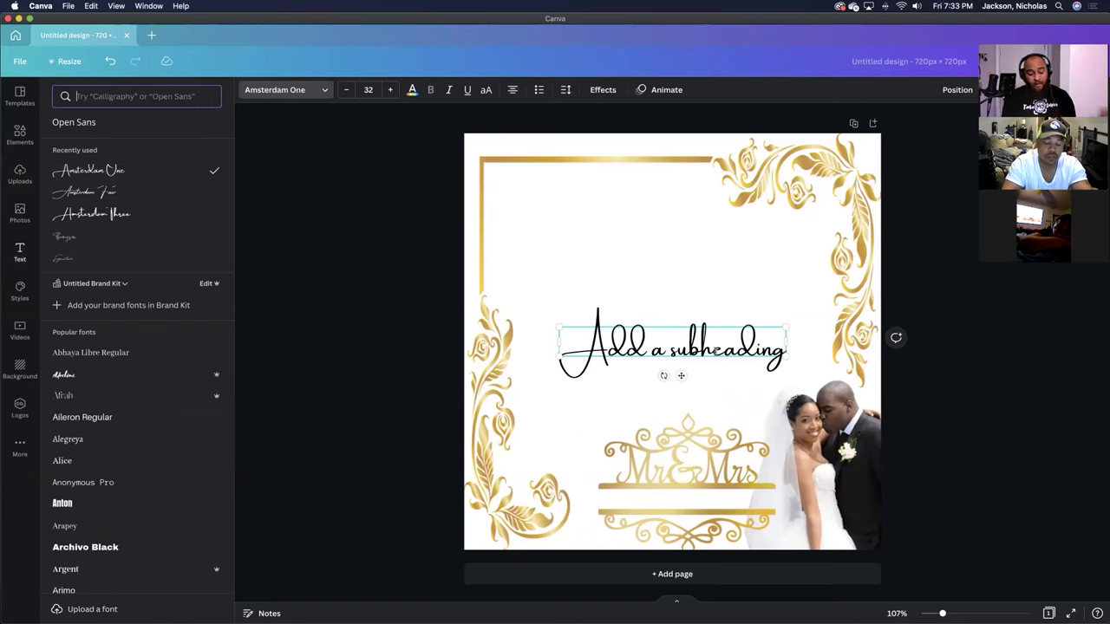
type("Washi")
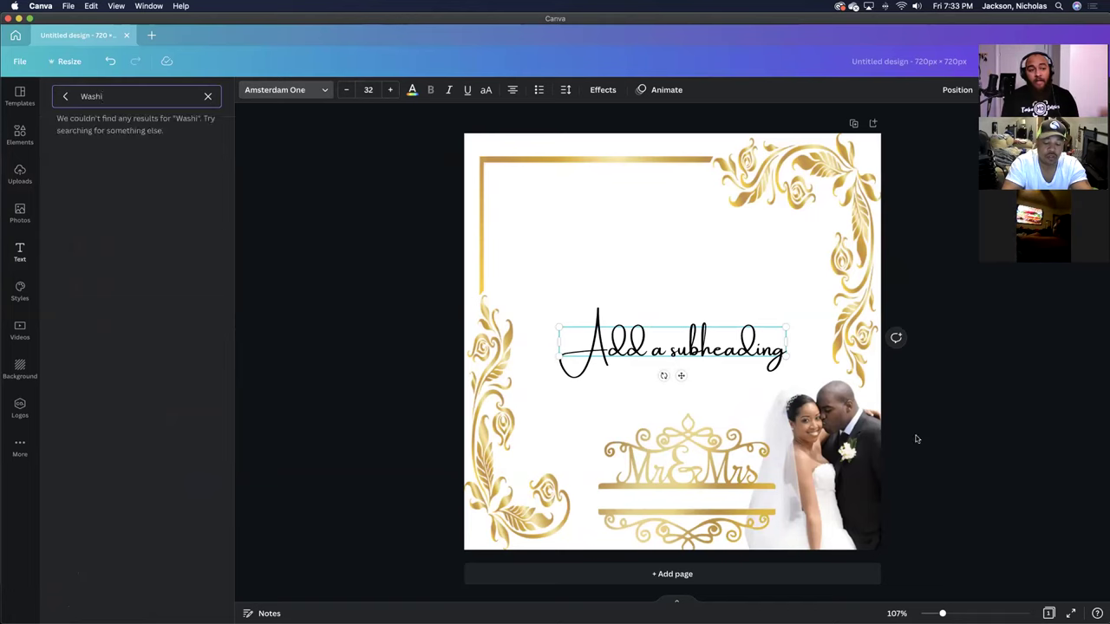
triple_click(733, 344)
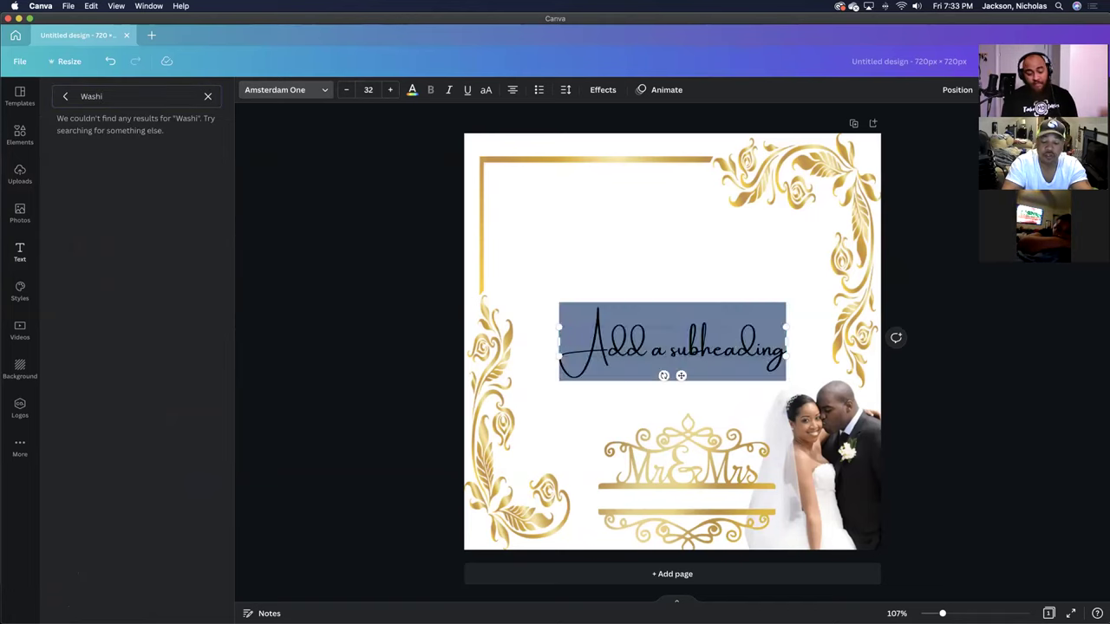
type("Washington")
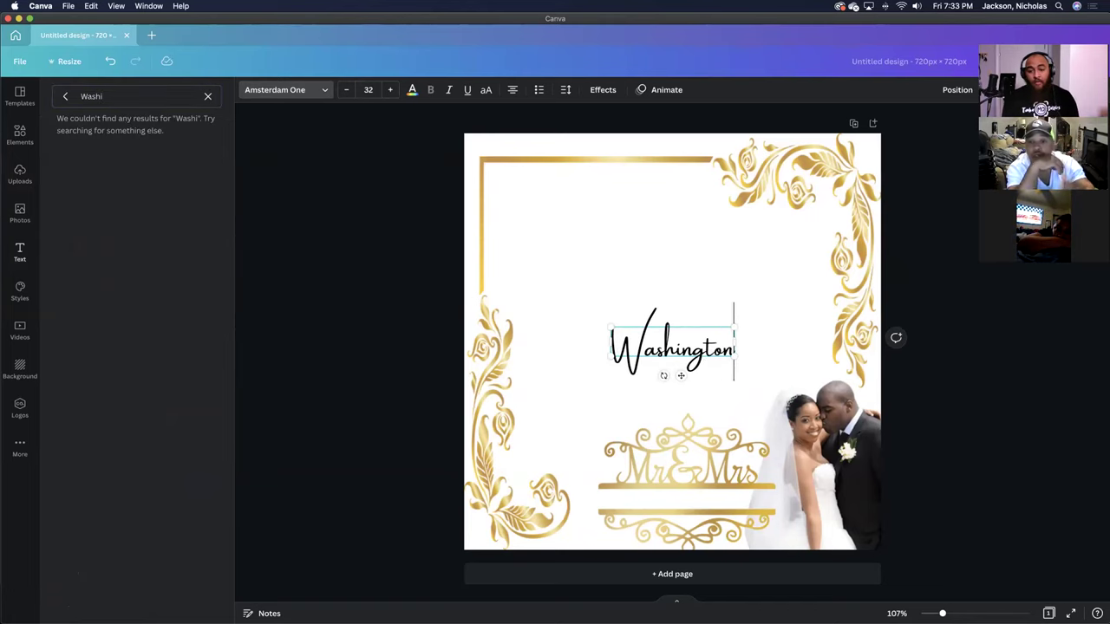
left_click(207, 96)
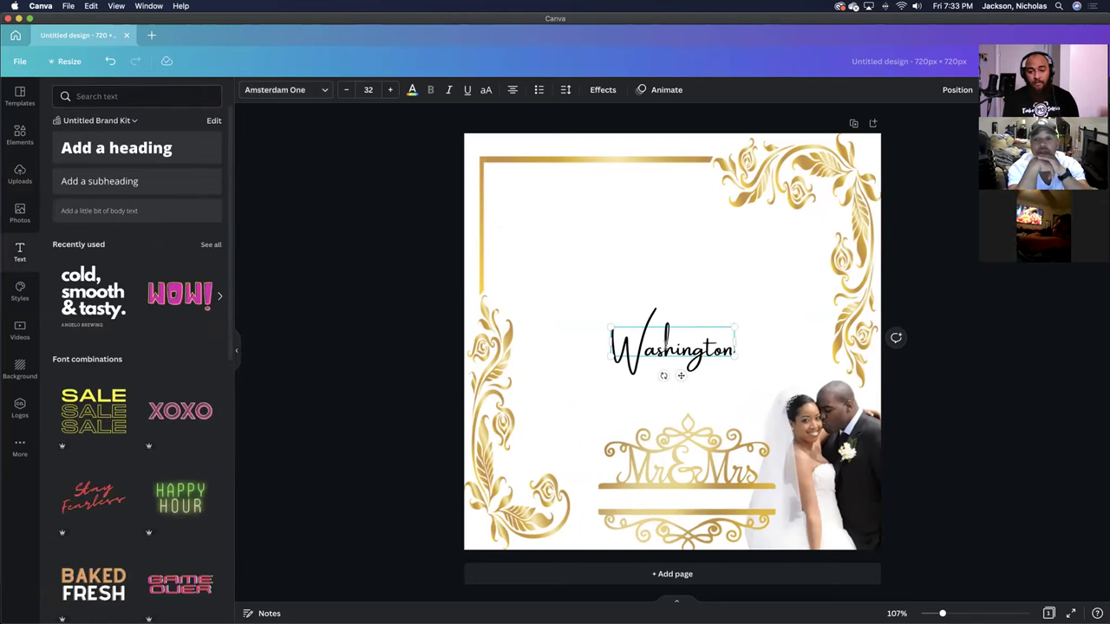
left_click_drag(647, 325, 662, 479)
left_click(438, 207)
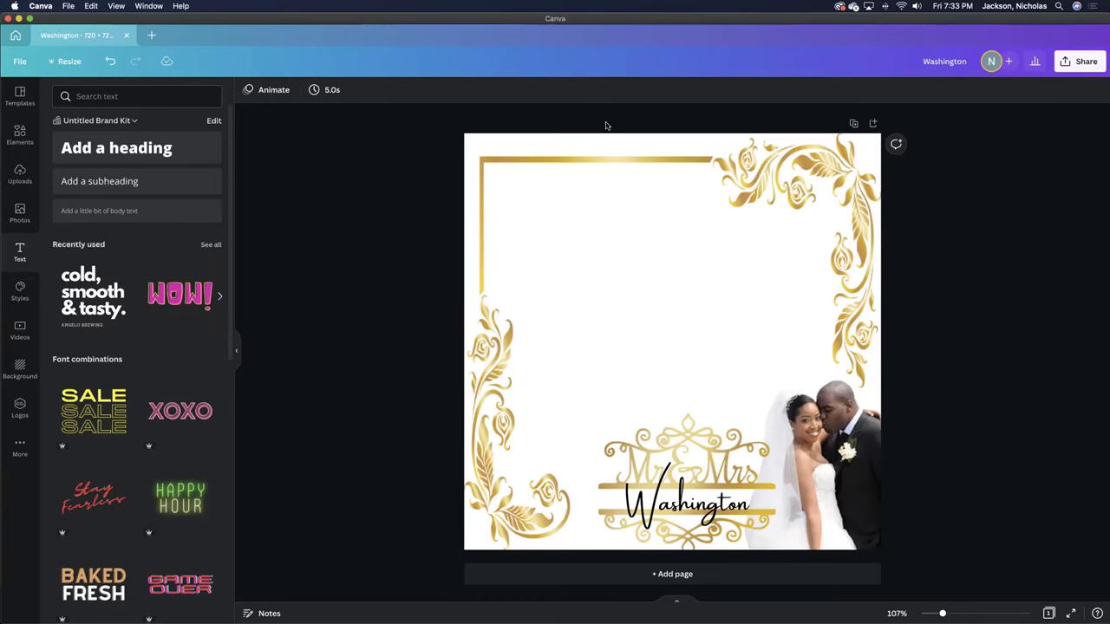
Step: Search the design elements for "wedding"
left_click(15, 144)
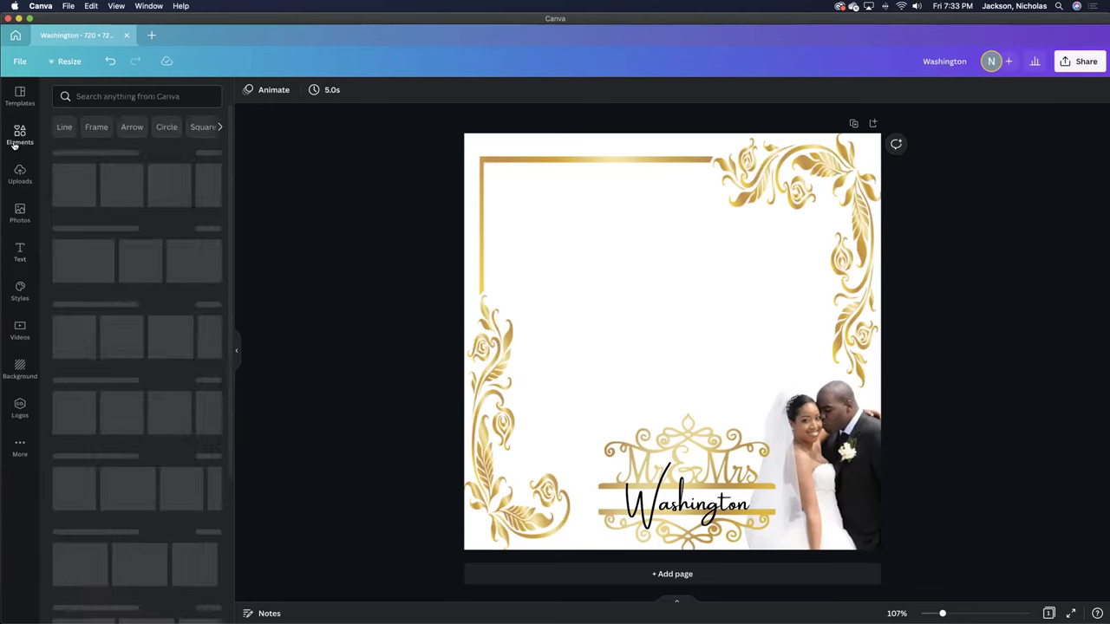
left_click(108, 97)
type("we")
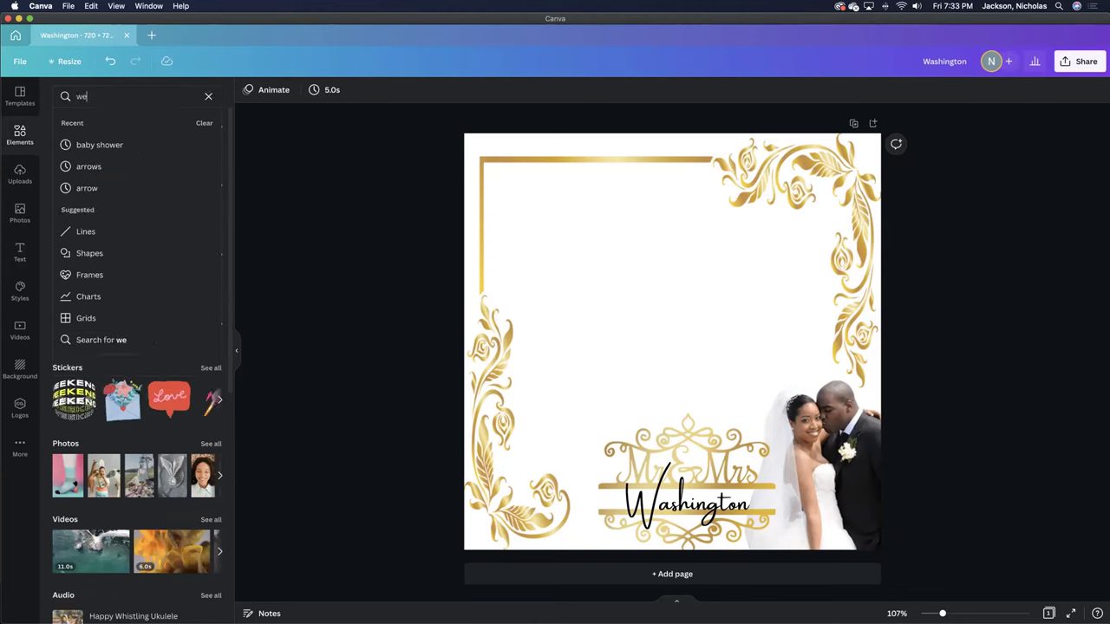
type("dding")
key("Return")
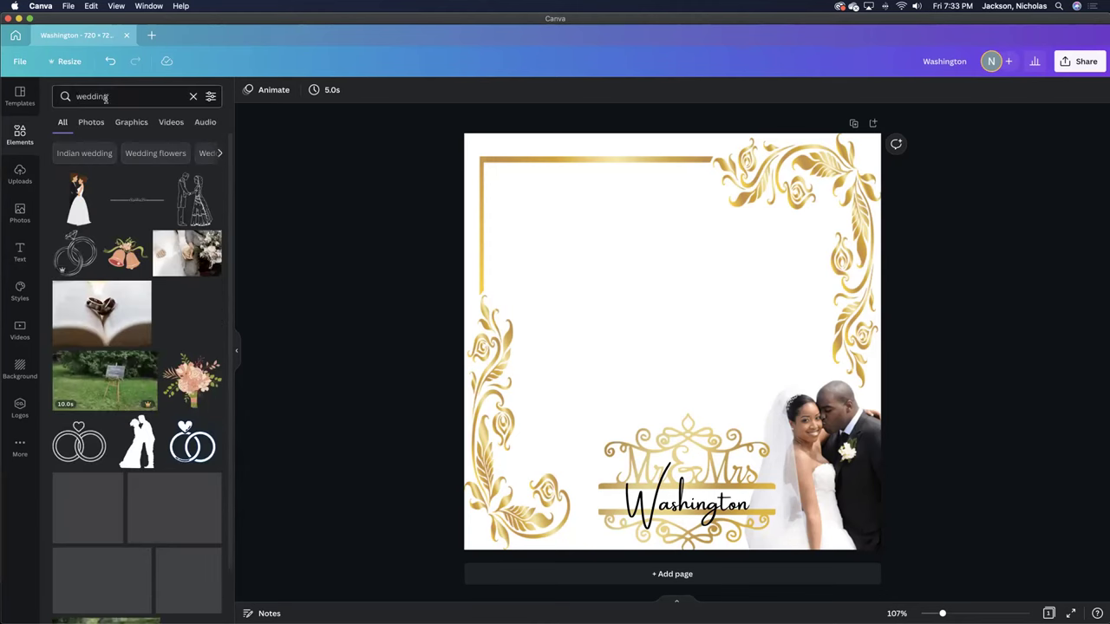
Step: Replace the gold floral frame with the black scrollwork divider line, widened and centred along the page's top edge
left_click(492, 165)
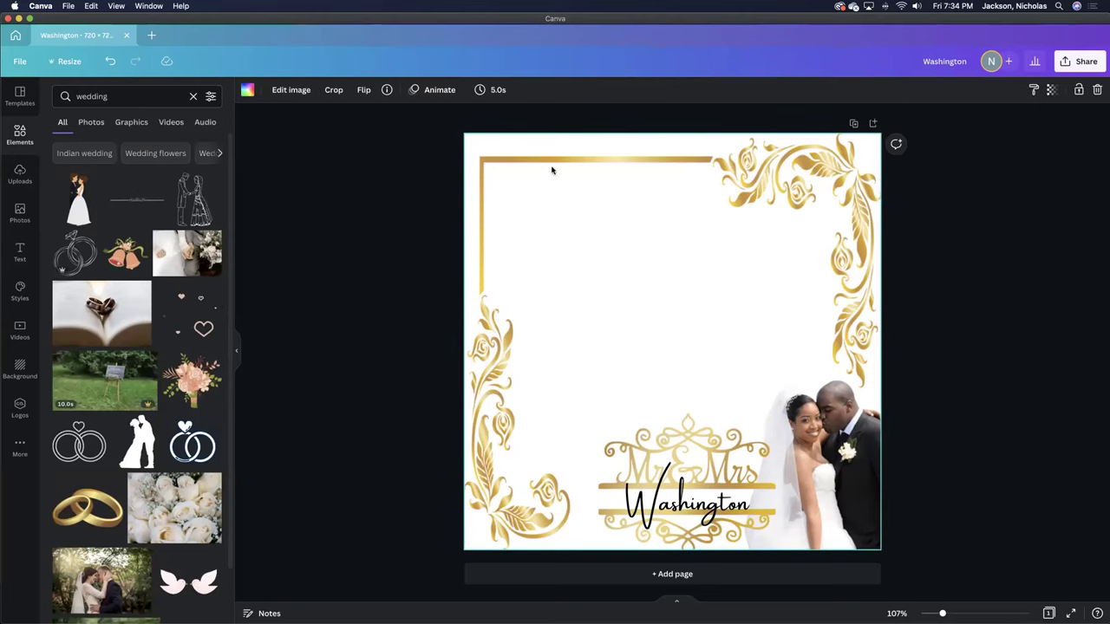
key("Delete")
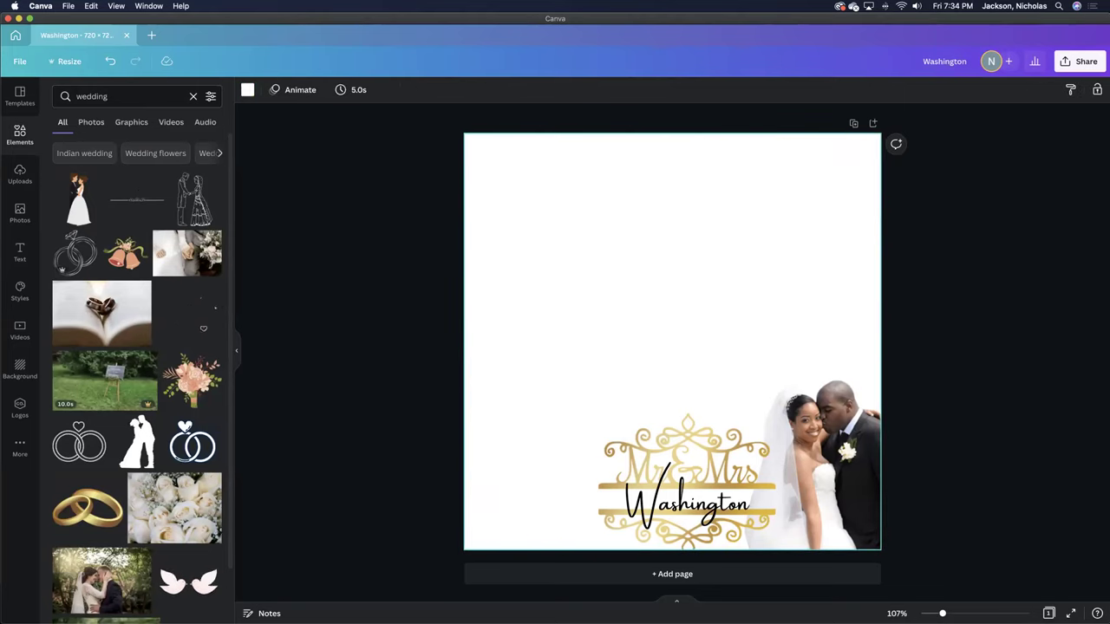
left_click(135, 202)
left_click_drag(755, 349, 906, 360)
left_click_drag(755, 353, 690, 161)
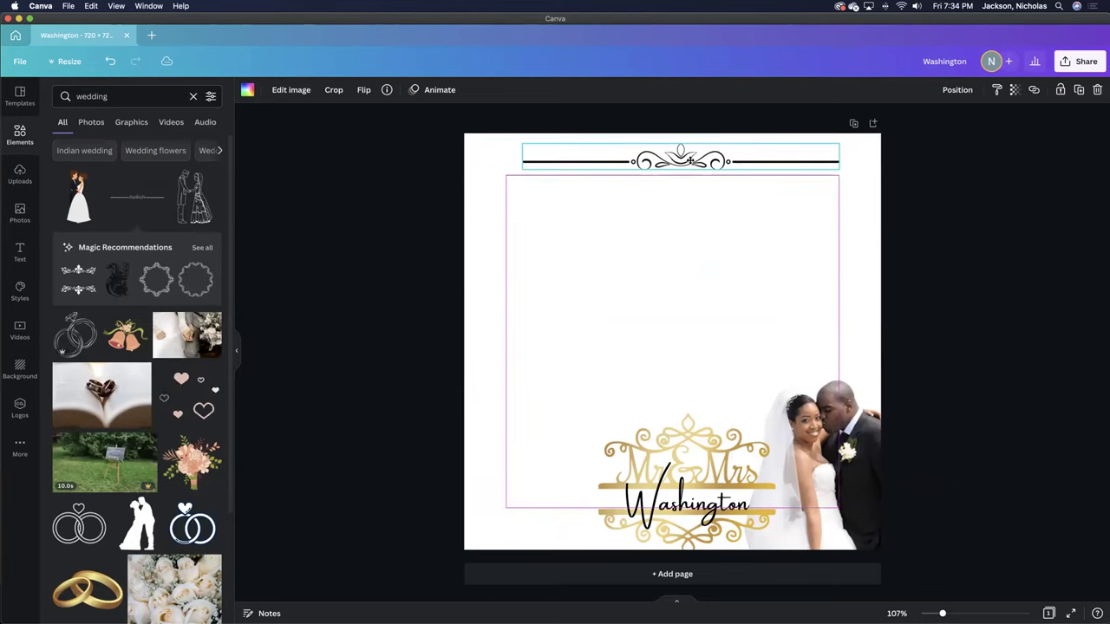
left_click_drag(869, 188, 903, 209)
left_click_drag(825, 168, 777, 153)
left_click(1024, 233)
Step: Recolour the scrollwork divider with a gold sampled from the "Mr & Mrs" lettering
left_click(690, 165)
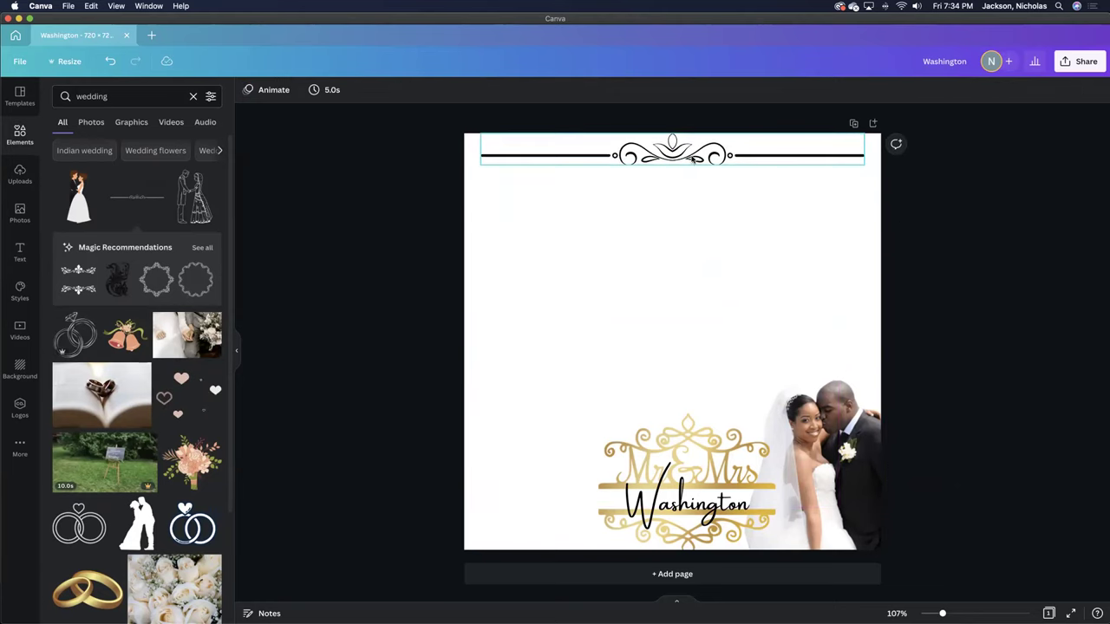
left_click(247, 89)
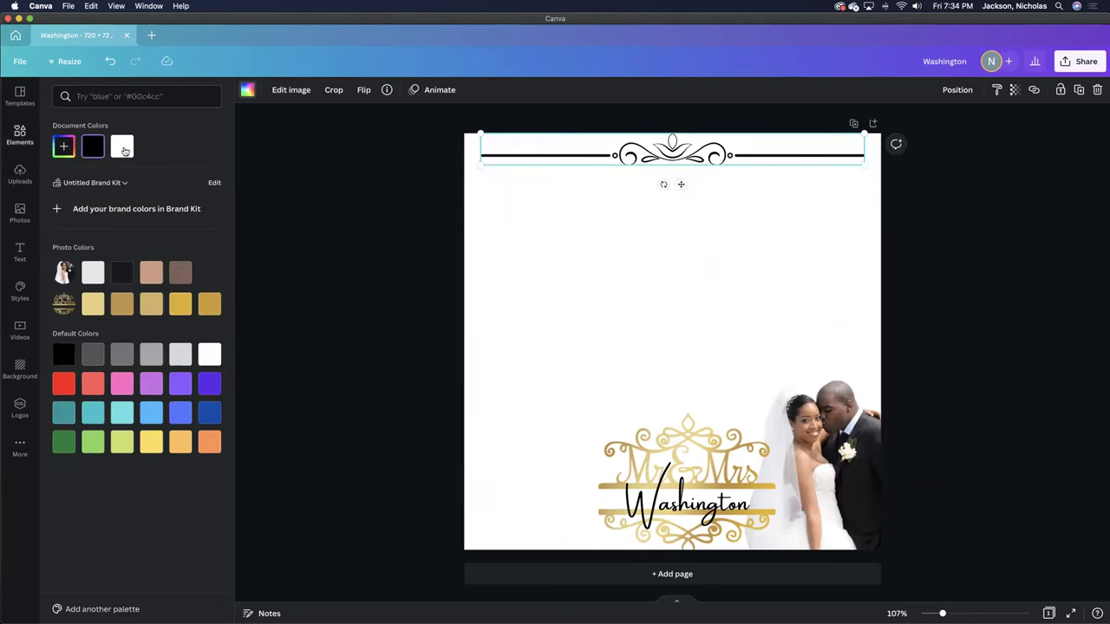
left_click(62, 149)
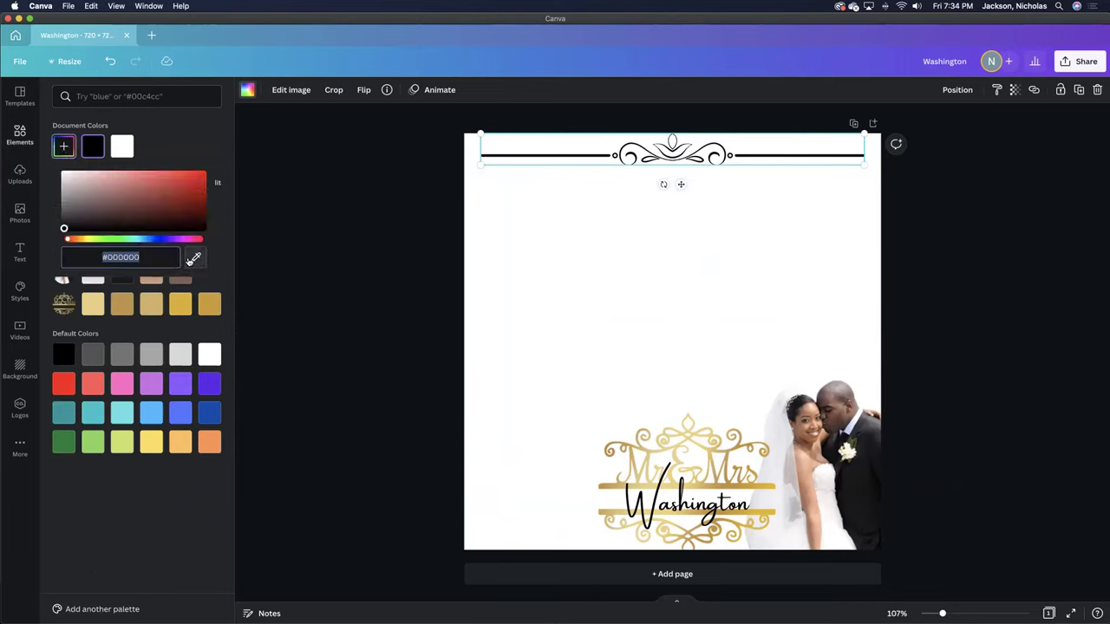
left_click(195, 257)
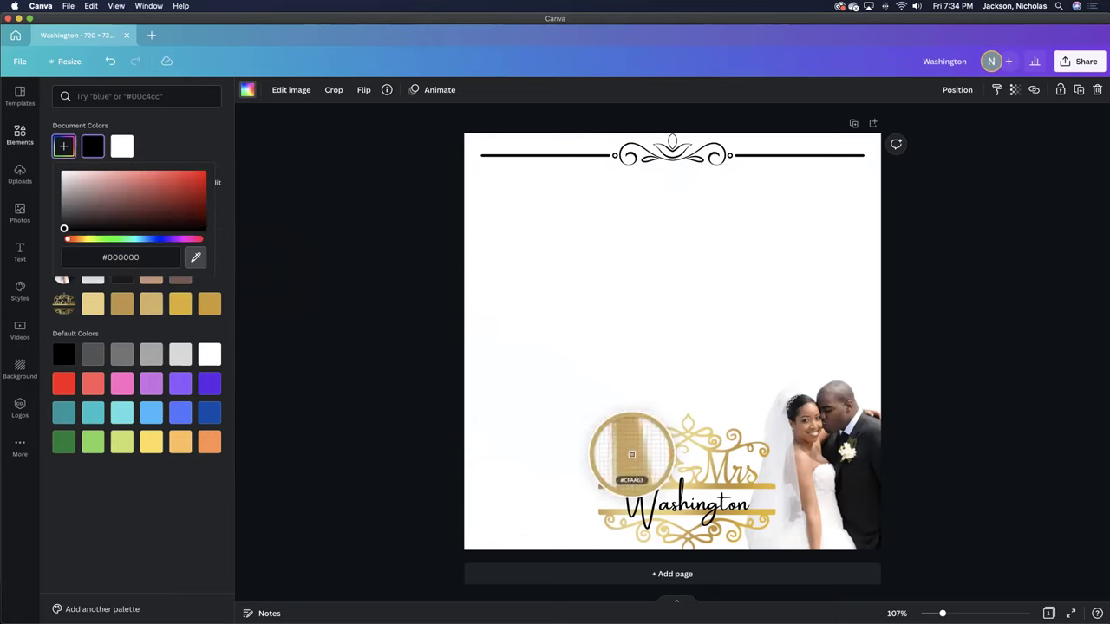
left_click(632, 456)
key("Escape")
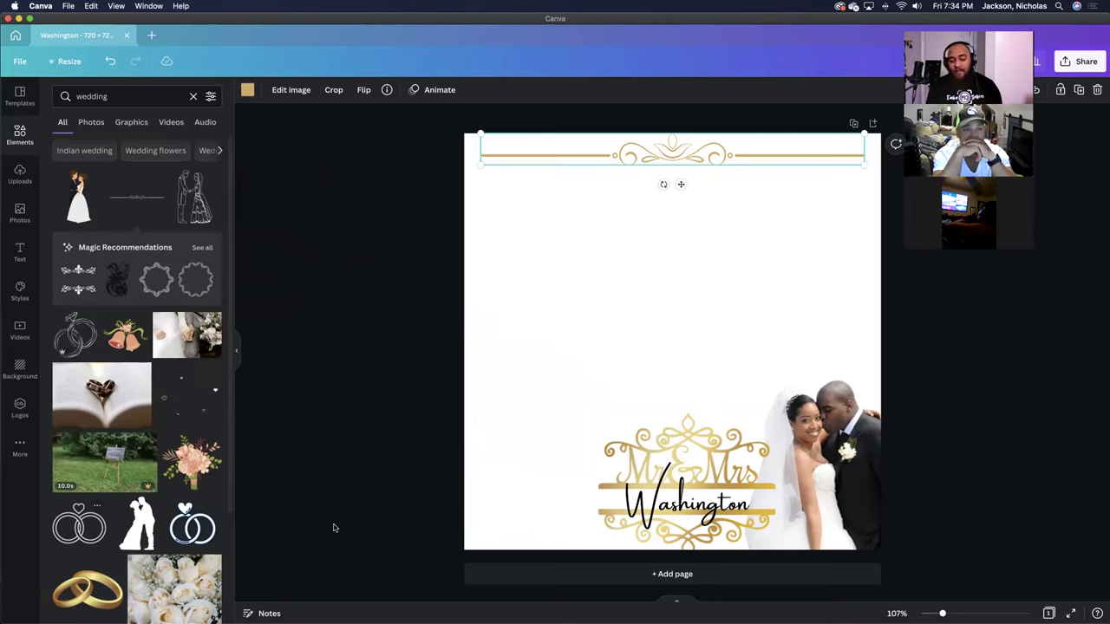
Step: Delete the "Mr & Mrs" ornament and move the surname text up beside the couple
left_click(698, 464)
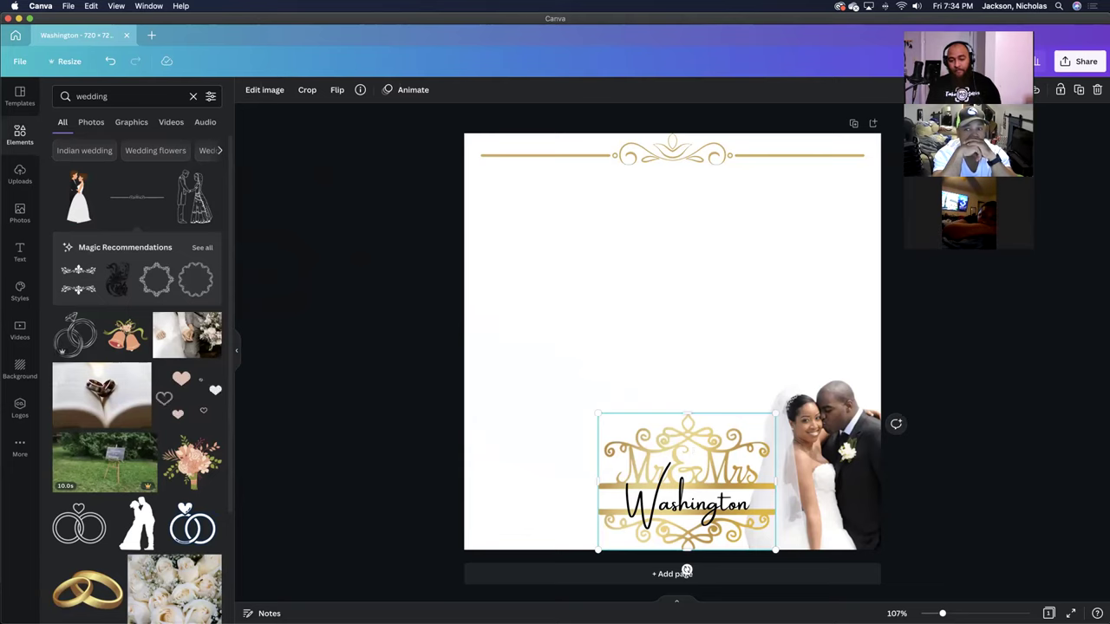
key("Delete")
left_click_drag(665, 436, 688, 459)
Step: Try the interlocked rings graphic with a heart below the surname text and remove it
left_click_drag(98, 527, 579, 458)
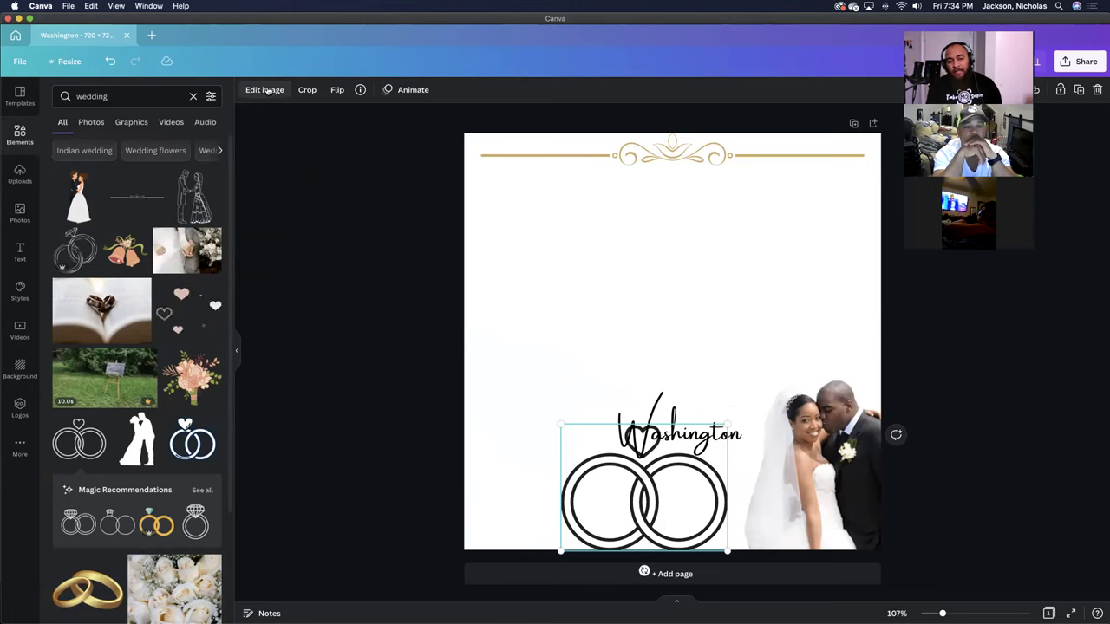
key("Delete")
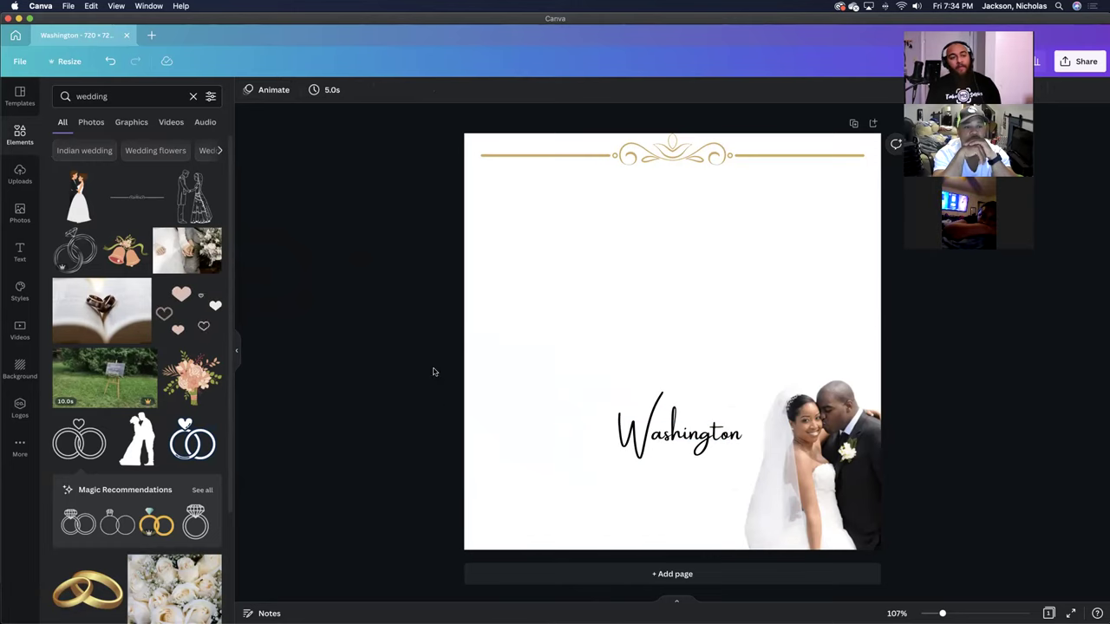
Step: Filter the wedding element results to show only static items
left_click(210, 97)
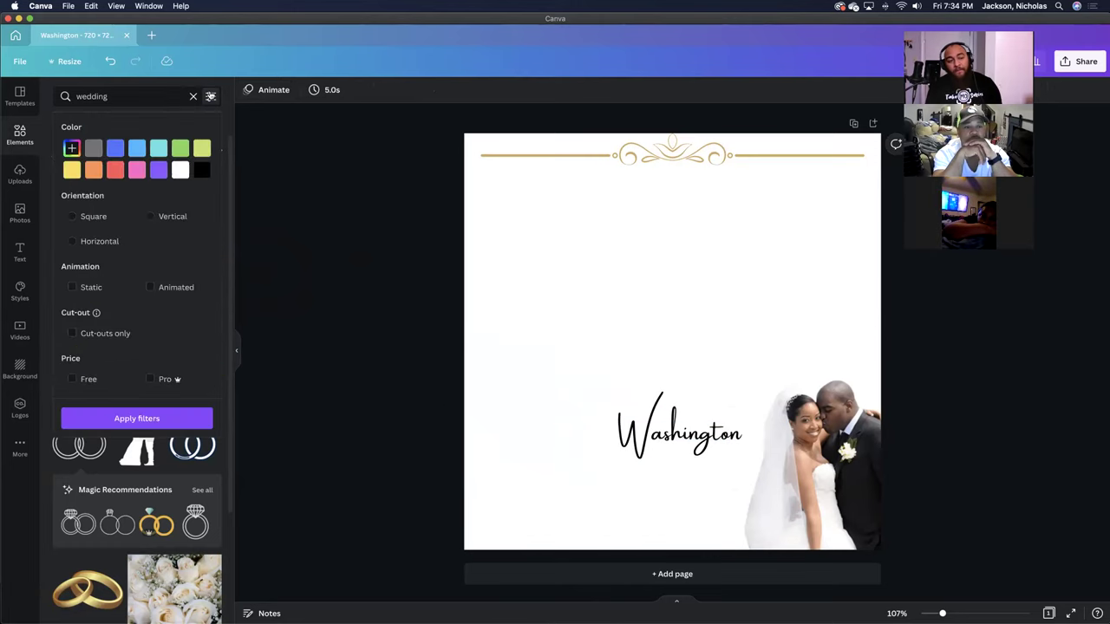
left_click(72, 289)
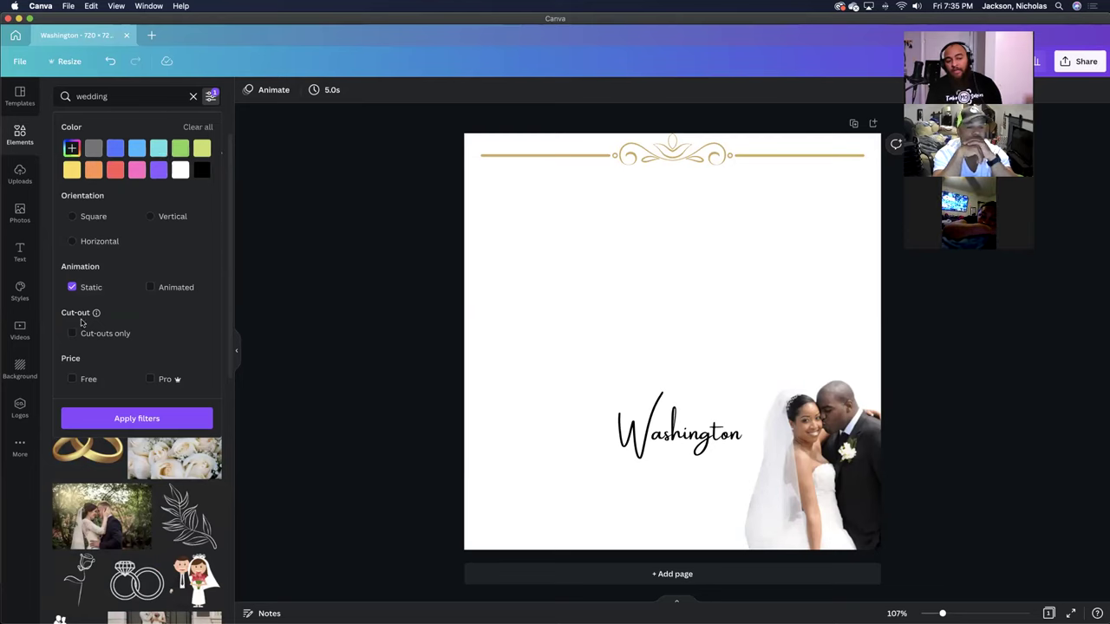
mouse_move(96, 313)
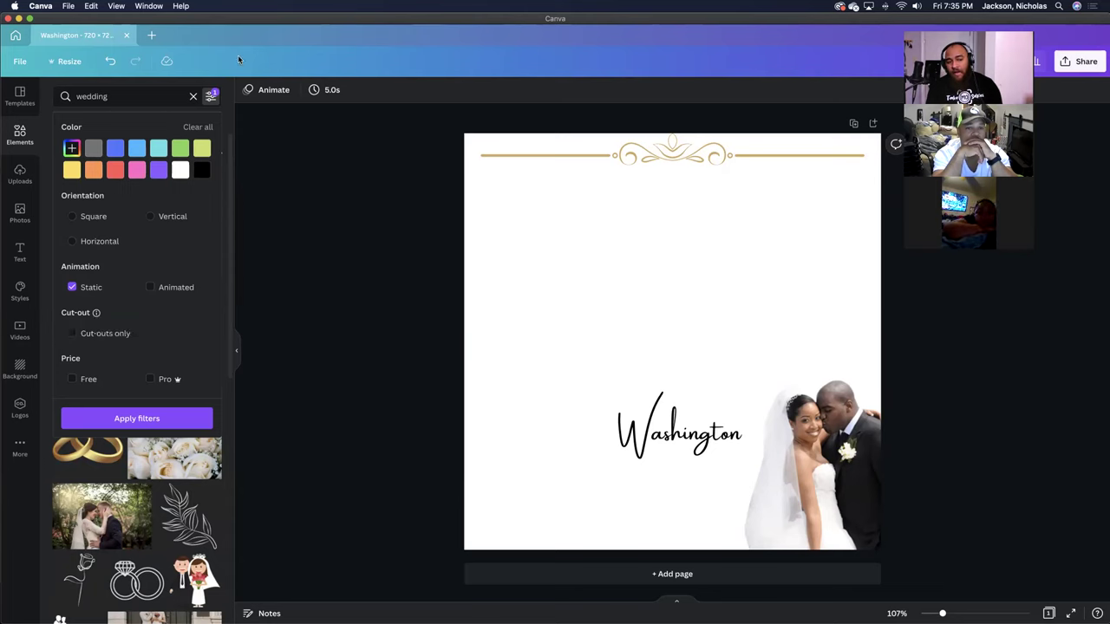
left_click(210, 95)
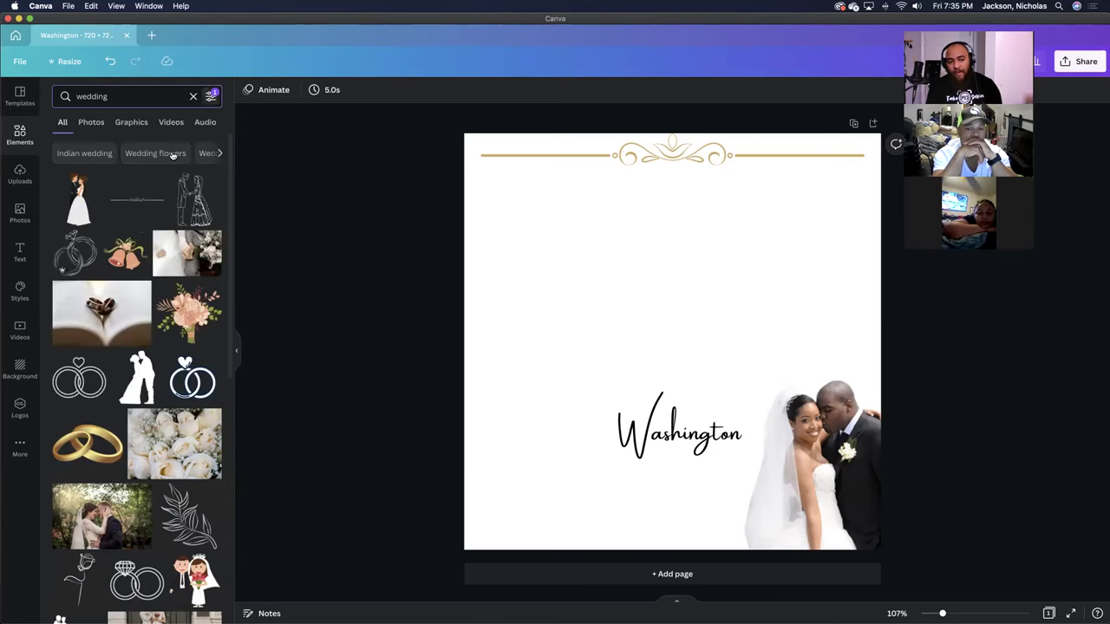
Step: Add the navy interlocked rings graphic with a heart, recolouring its outline green sampled from the groom's boutonniere and its fill with the document gold
left_click(186, 367)
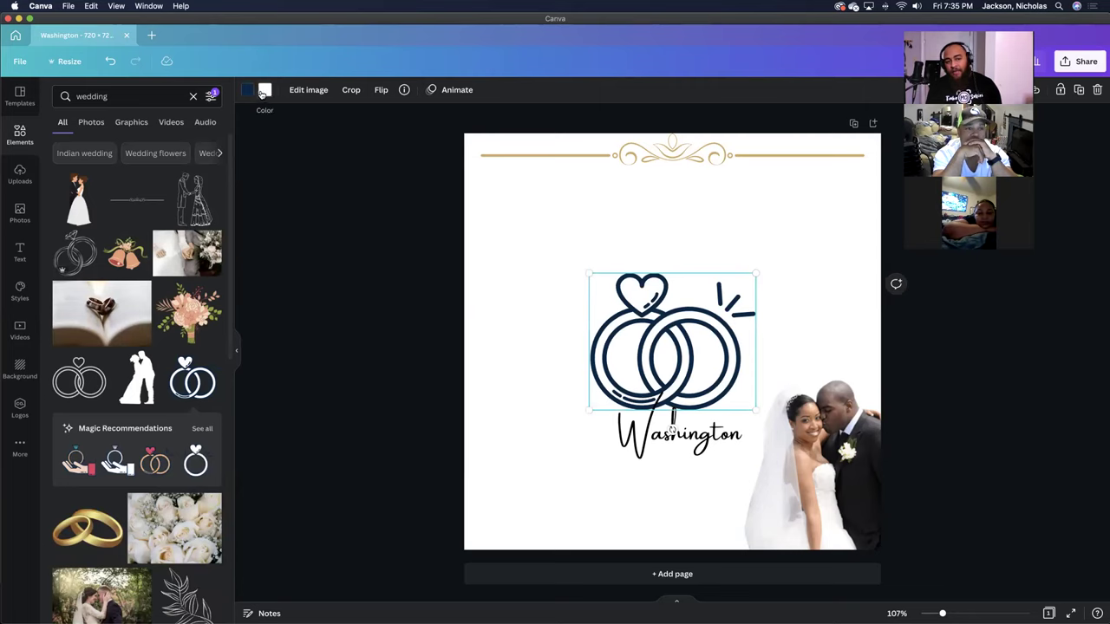
left_click(250, 92)
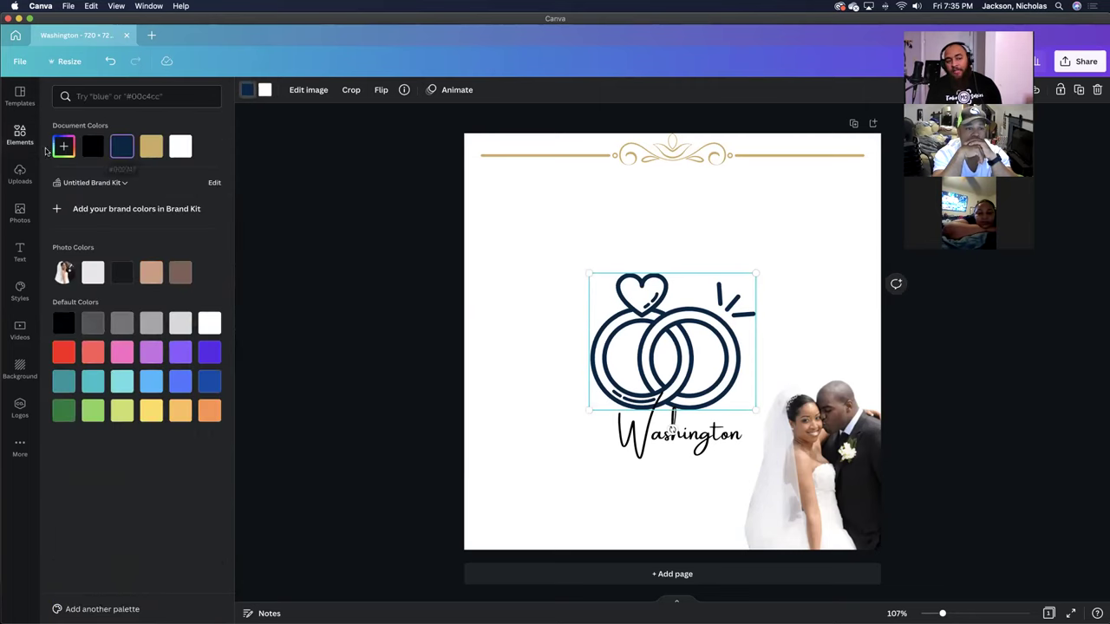
left_click(62, 146)
left_click(194, 256)
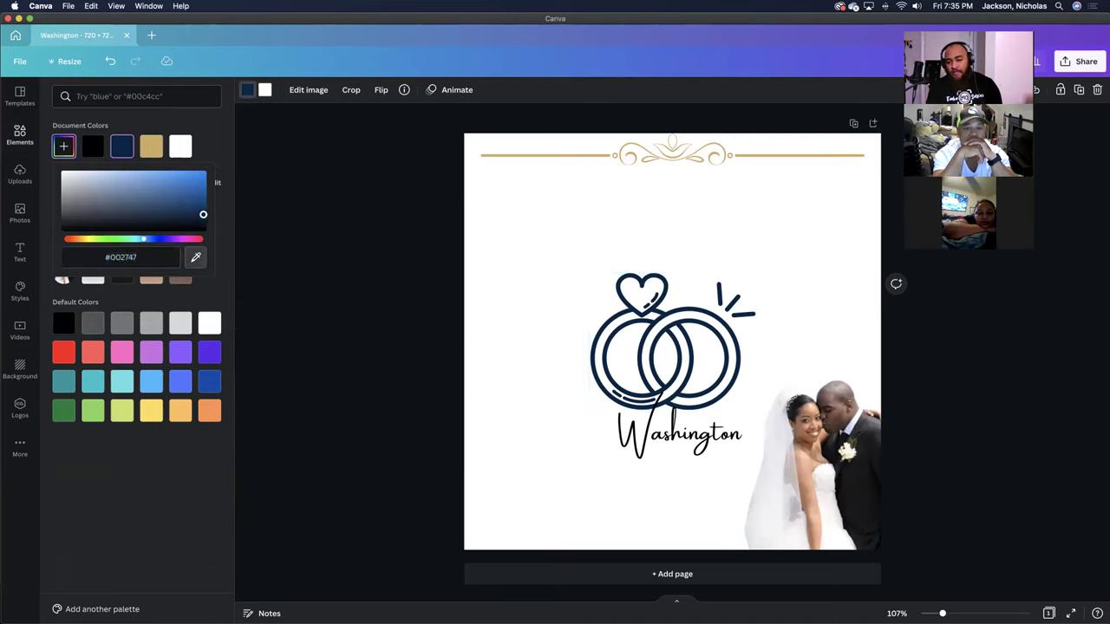
left_click(855, 445)
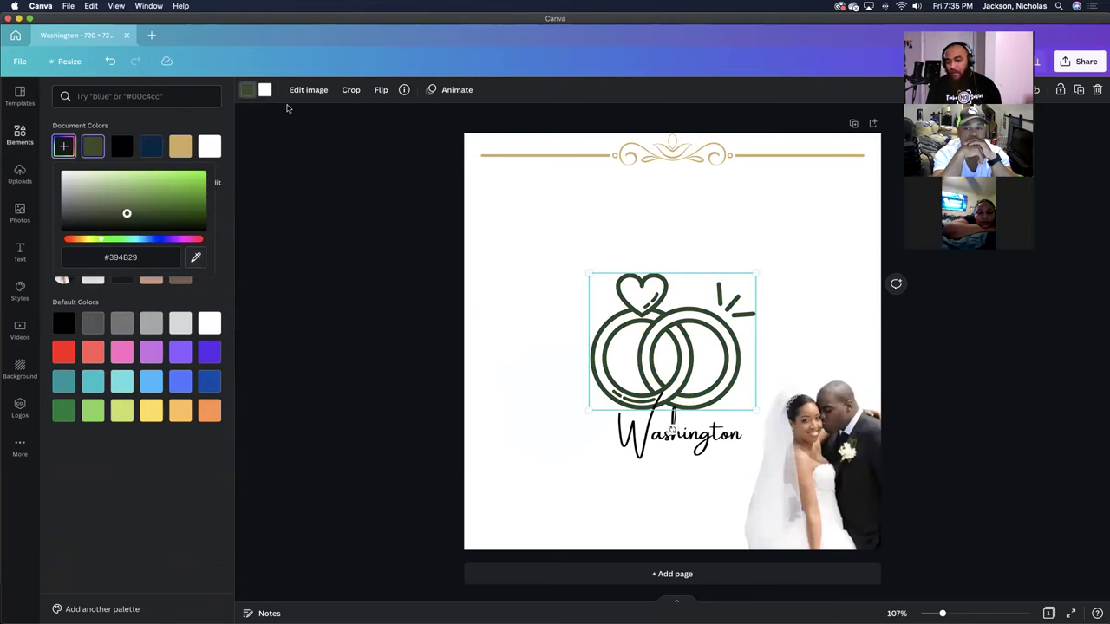
left_click(262, 90)
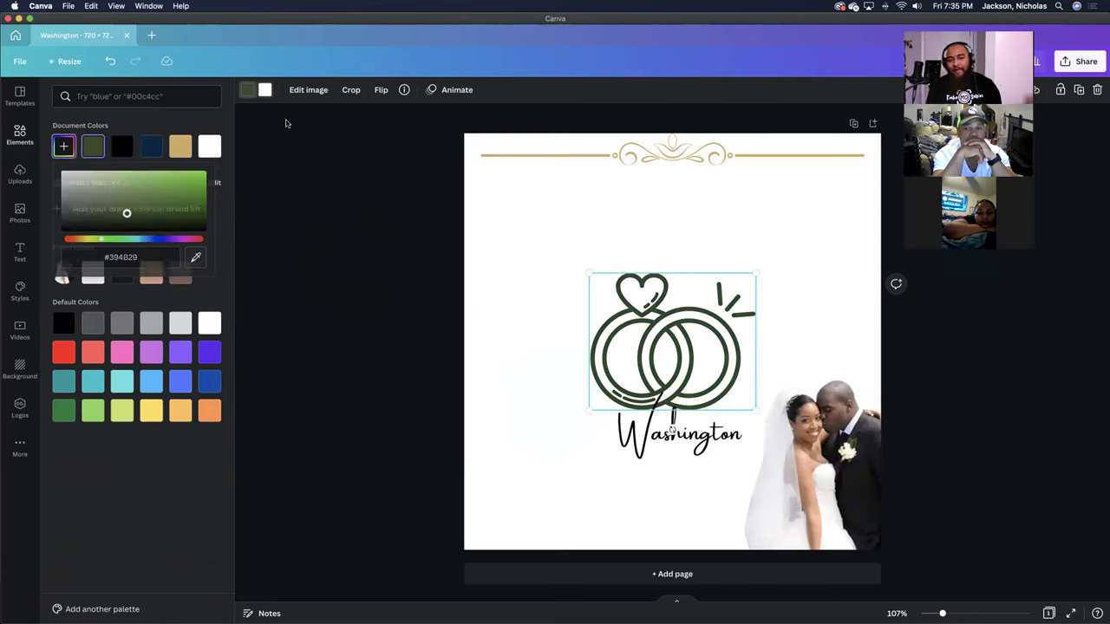
left_click(178, 147)
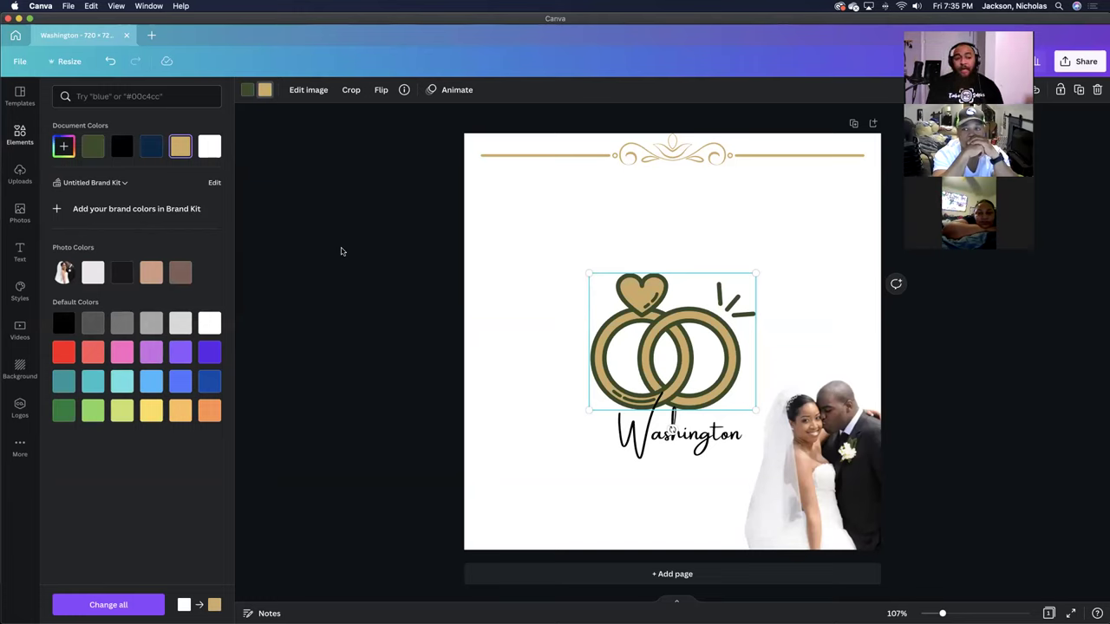
Step: Add the uploaded photo of the woman in red to the page and move it to the upper-right corner
left_click(19, 174)
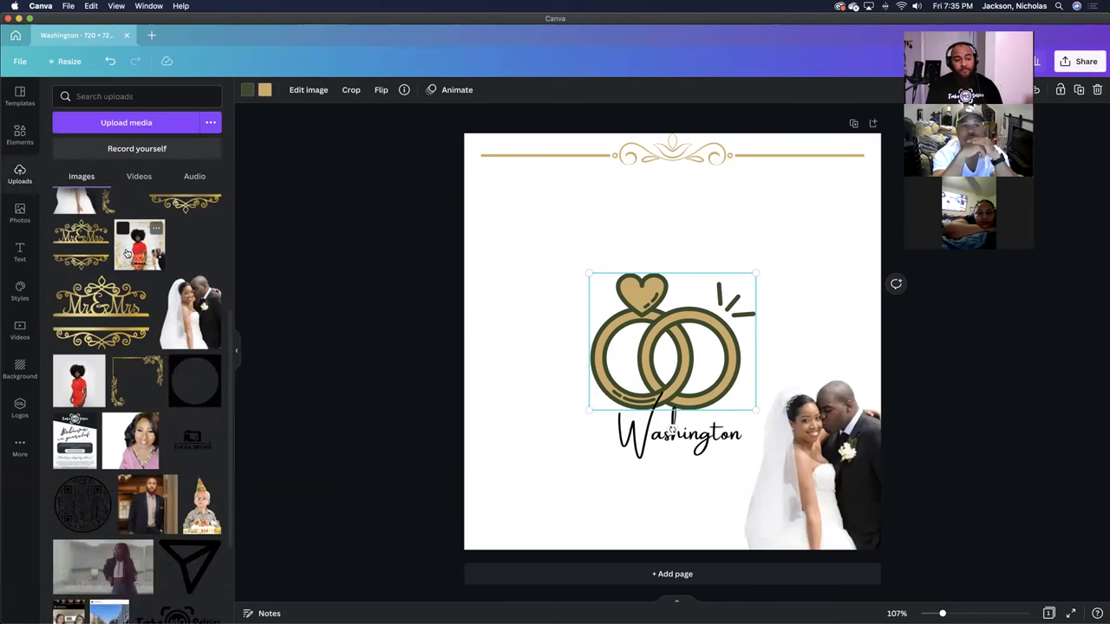
scroll(118, 245, "up", 5)
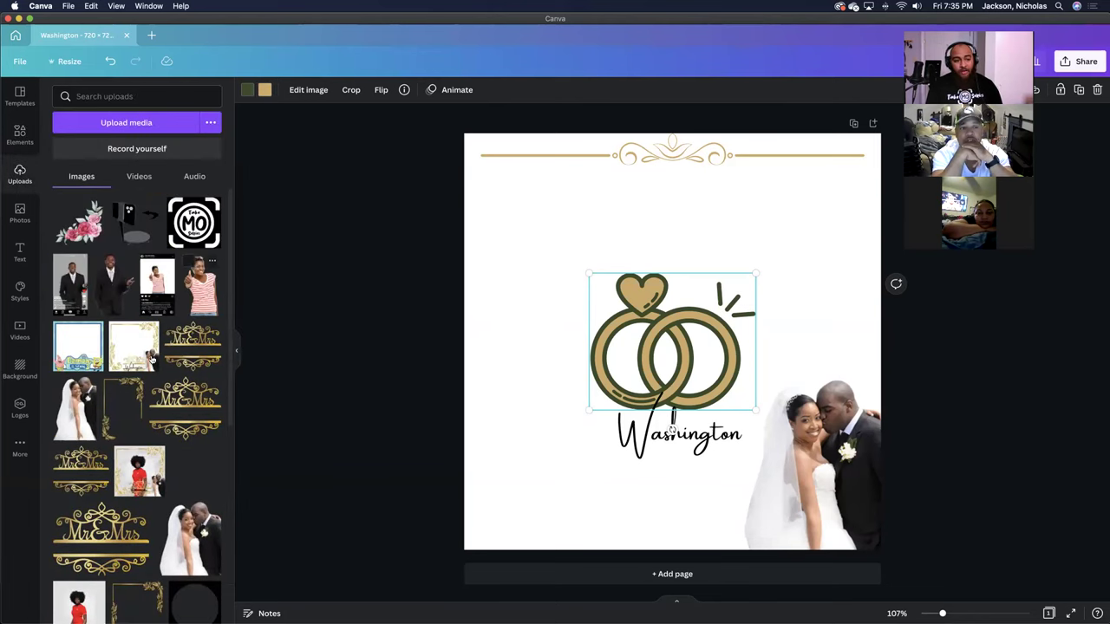
scroll(139, 474, "down", 2)
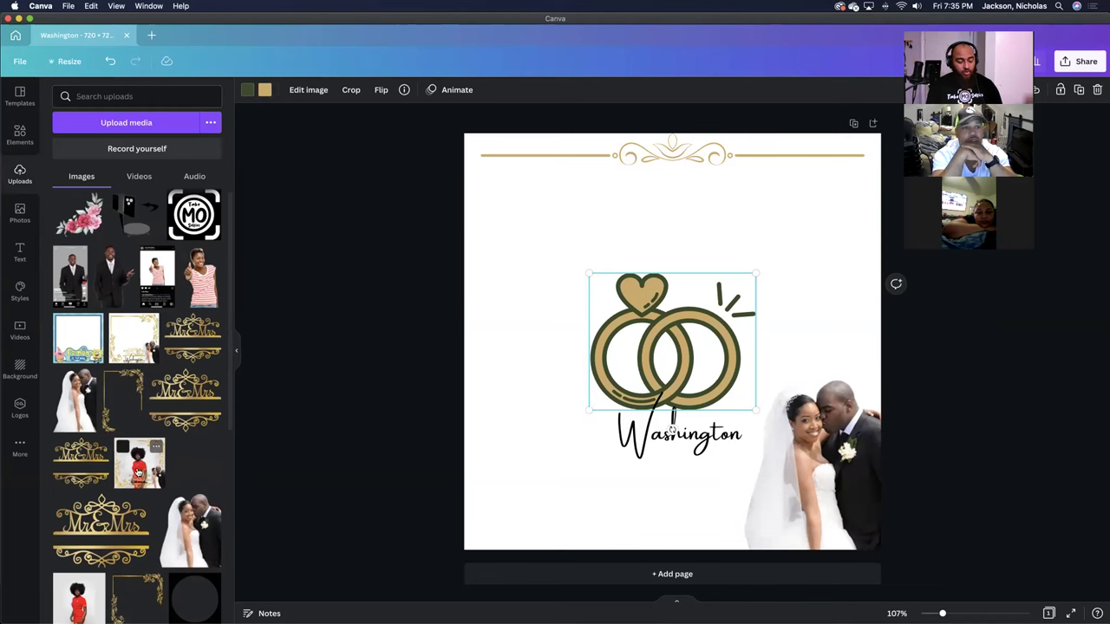
left_click(638, 277)
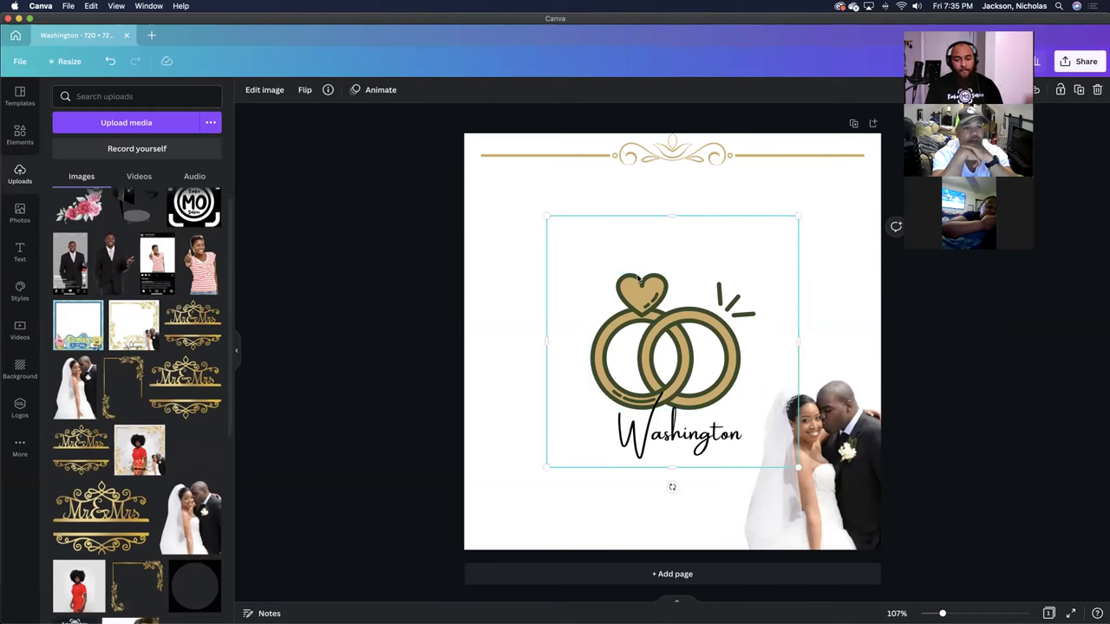
key("super+v")
left_click_drag(679, 304, 867, 188)
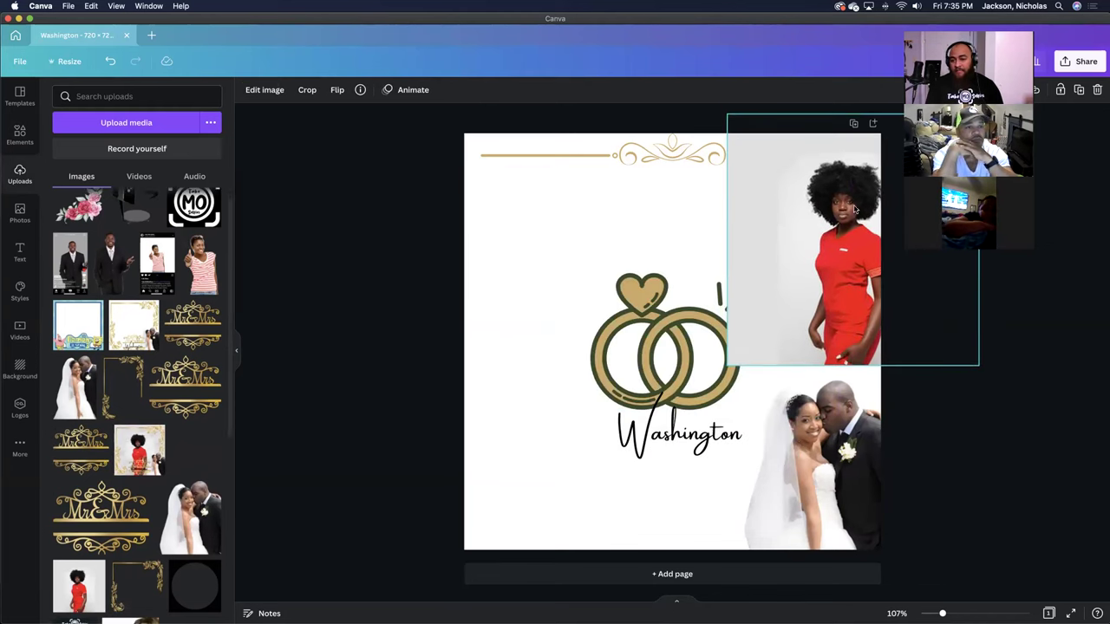
Step: Recolour the rings' outline with a red sampled from the woman's outfit
left_click(653, 305)
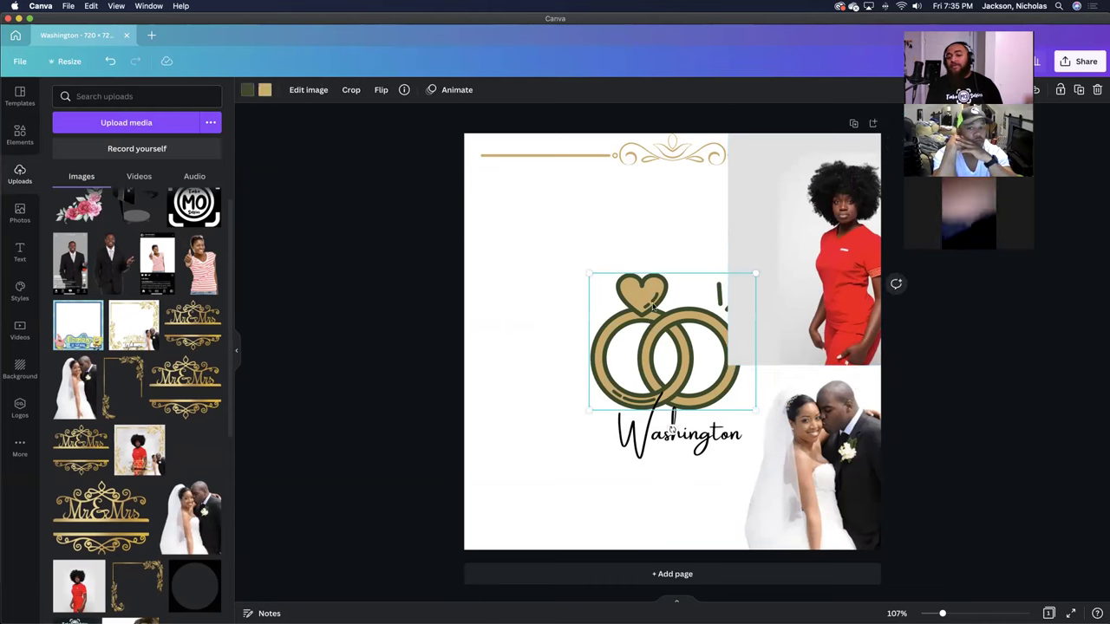
left_click(247, 91)
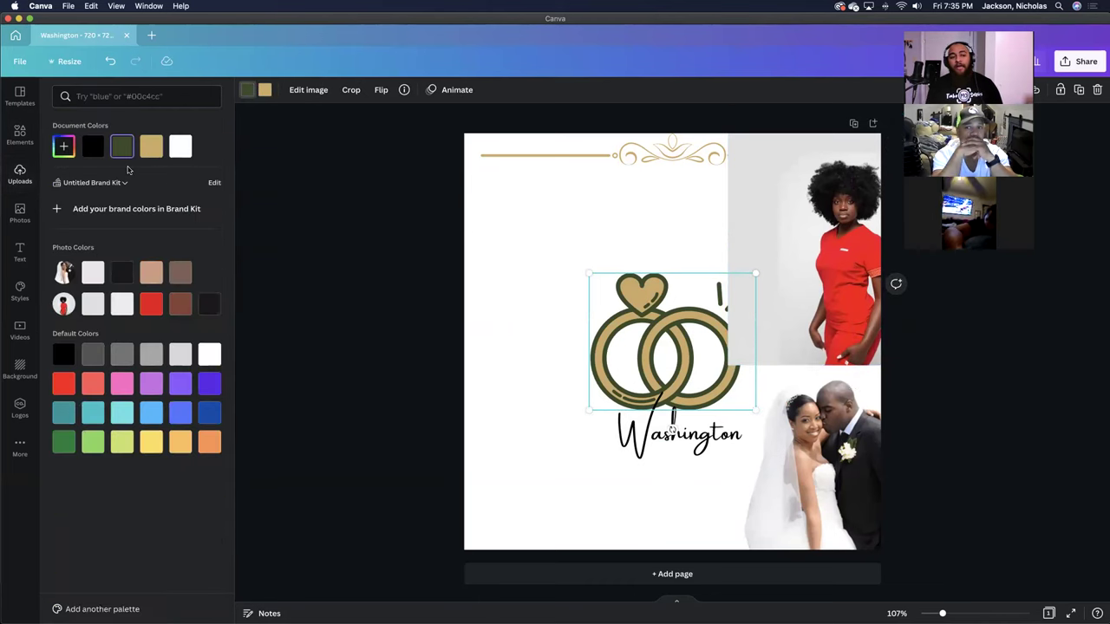
left_click(63, 147)
left_click(195, 257)
left_click(848, 258)
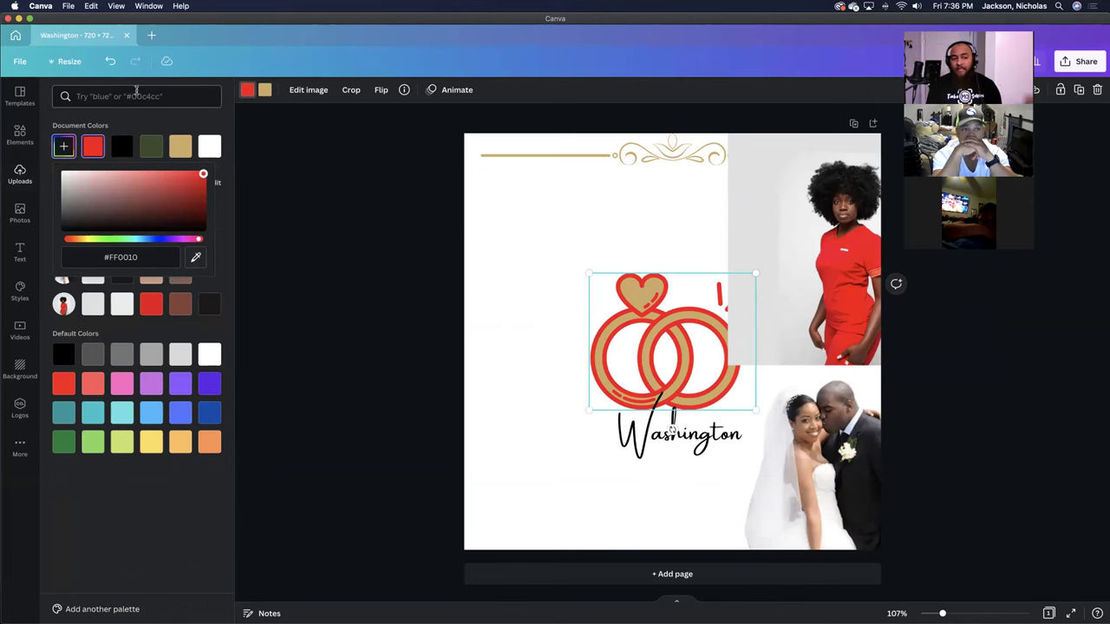
Step: Search the elements library for "baby shower" and browse the graphics
left_click(160, 110)
left_click(34, 128)
left_click(119, 98)
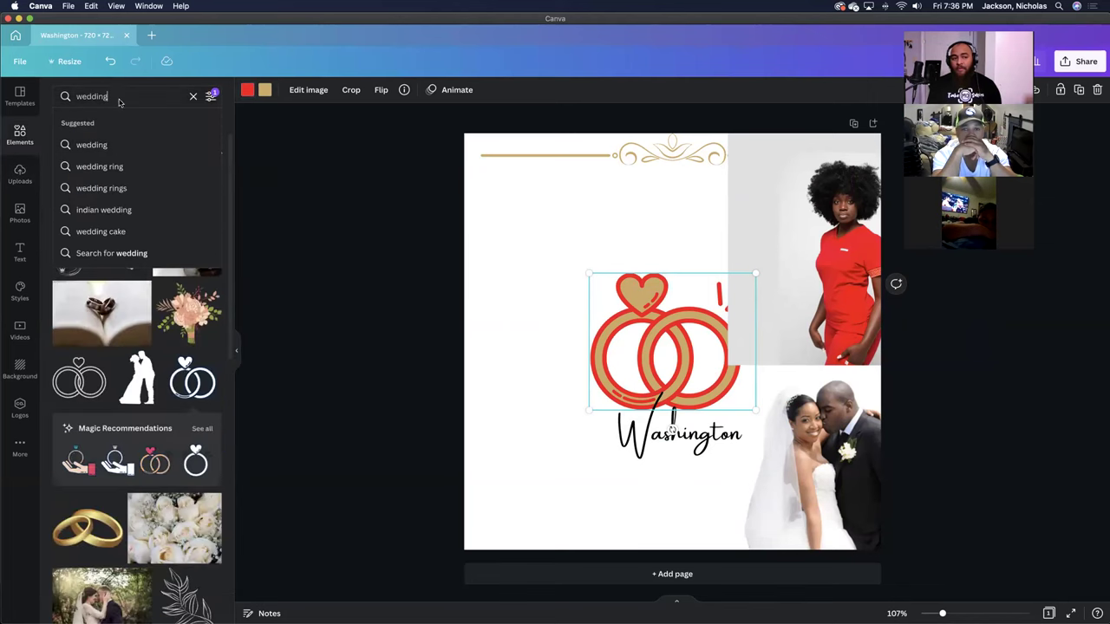
type("baby shower")
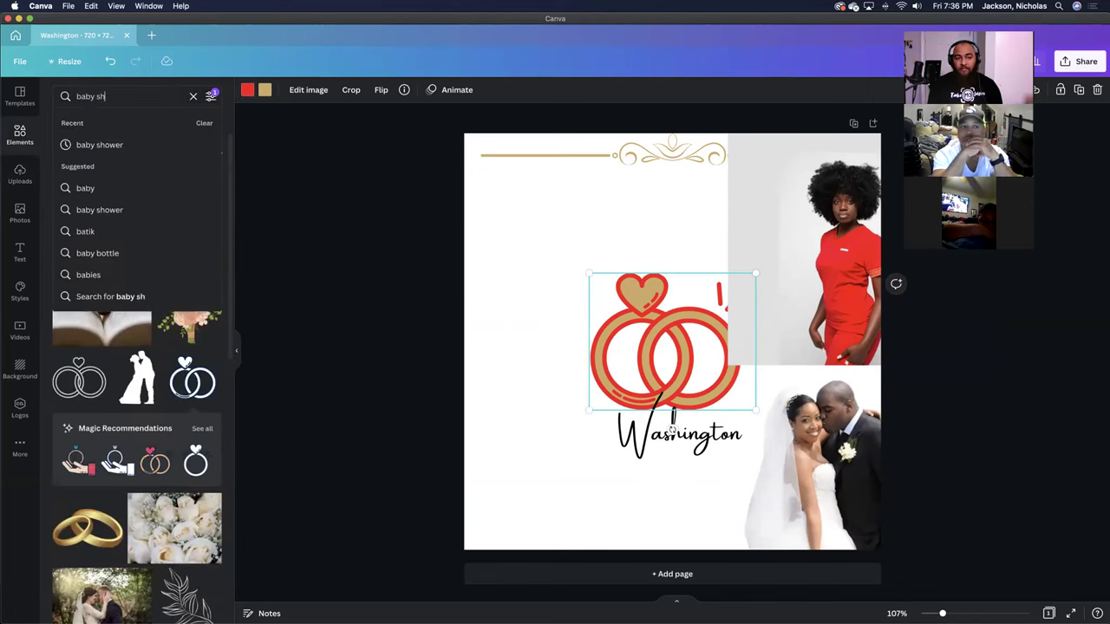
key("Return")
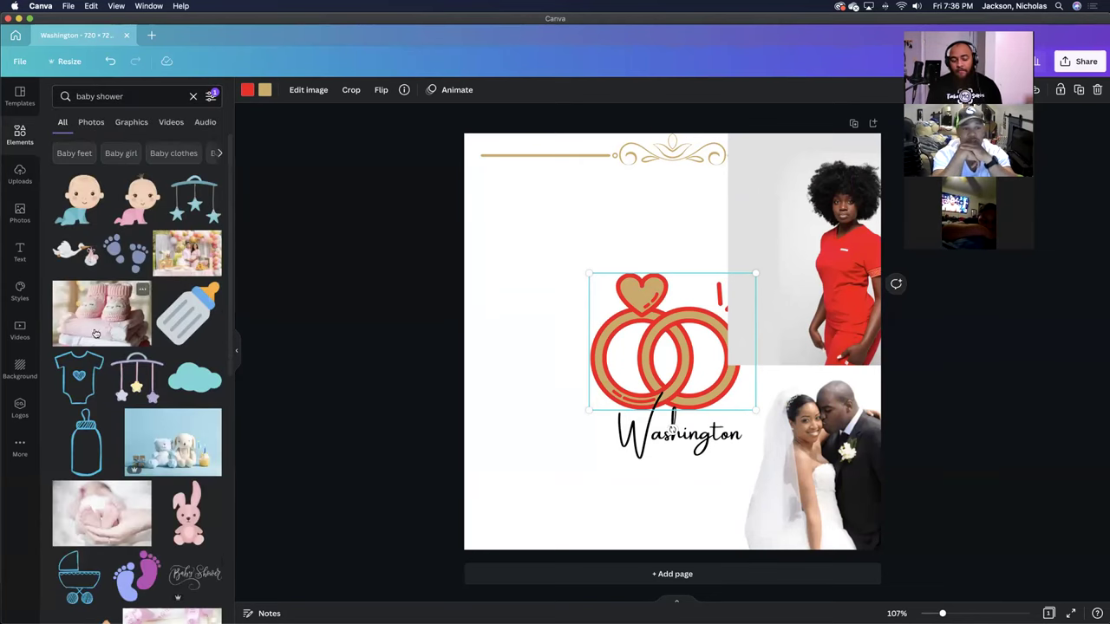
scroll(95, 334, "down", 3)
scroll(95, 333, "down", 4)
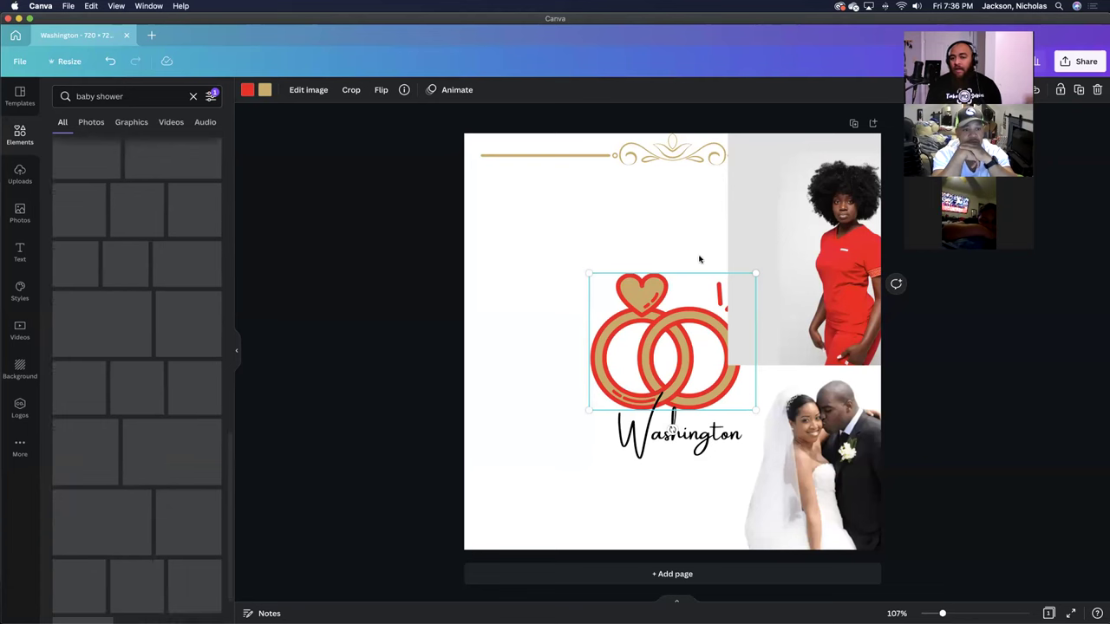
Step: Clear the page by deleting the woman's photo, the rings, the surname text, the couple's photo and the scrollwork divider
left_click(781, 249)
key("Delete")
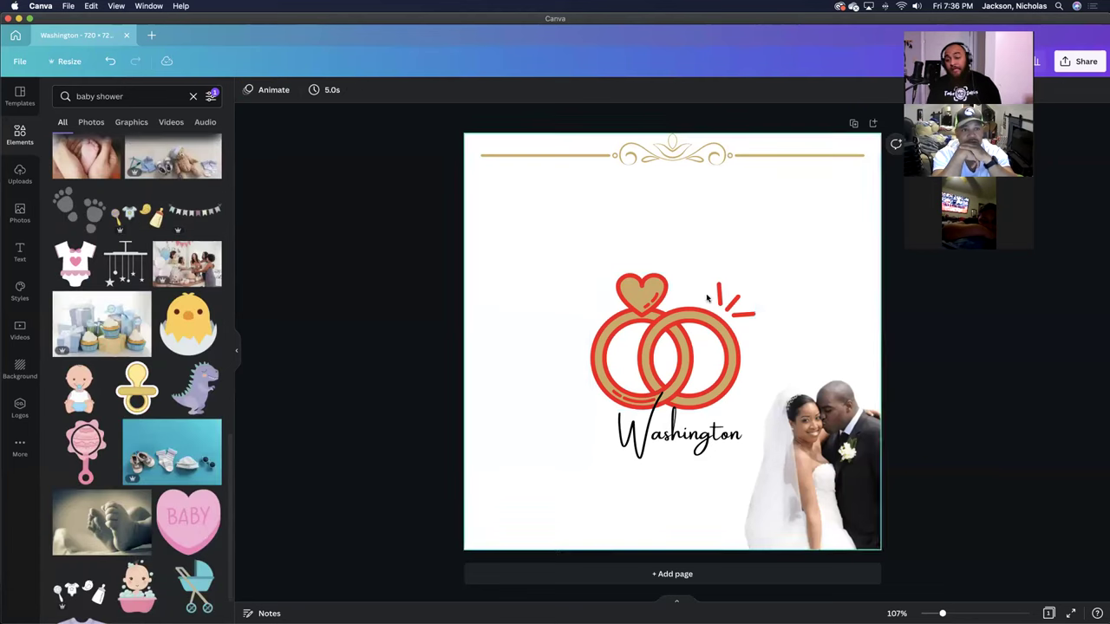
left_click(675, 329)
key("Delete")
left_click(680, 401)
key("Delete")
left_click(763, 424)
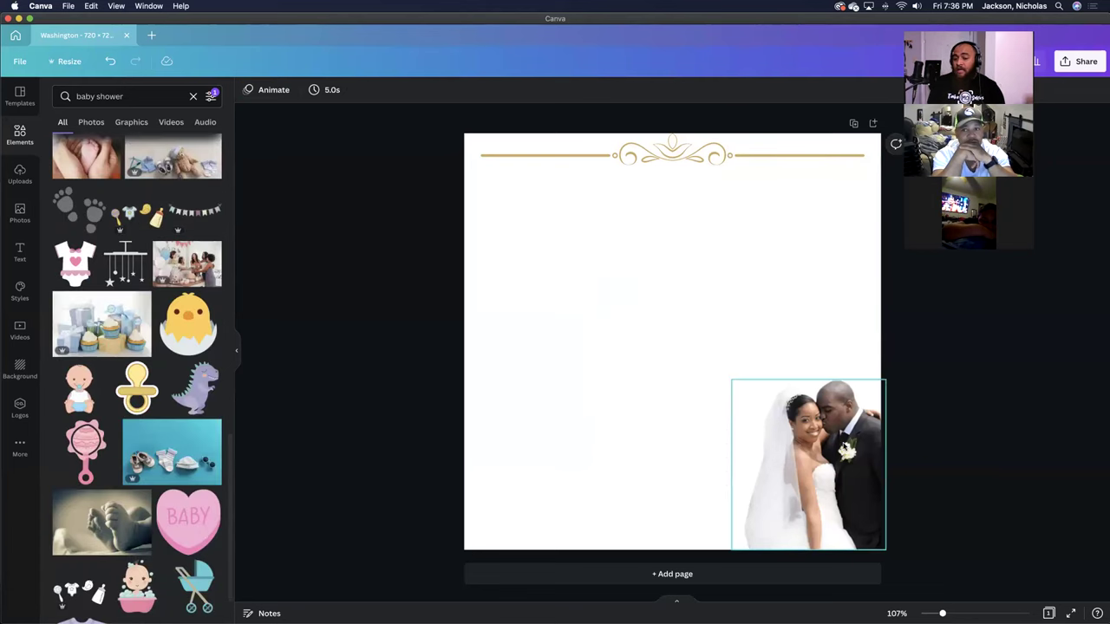
key("Delete")
left_click(738, 154)
key("Delete")
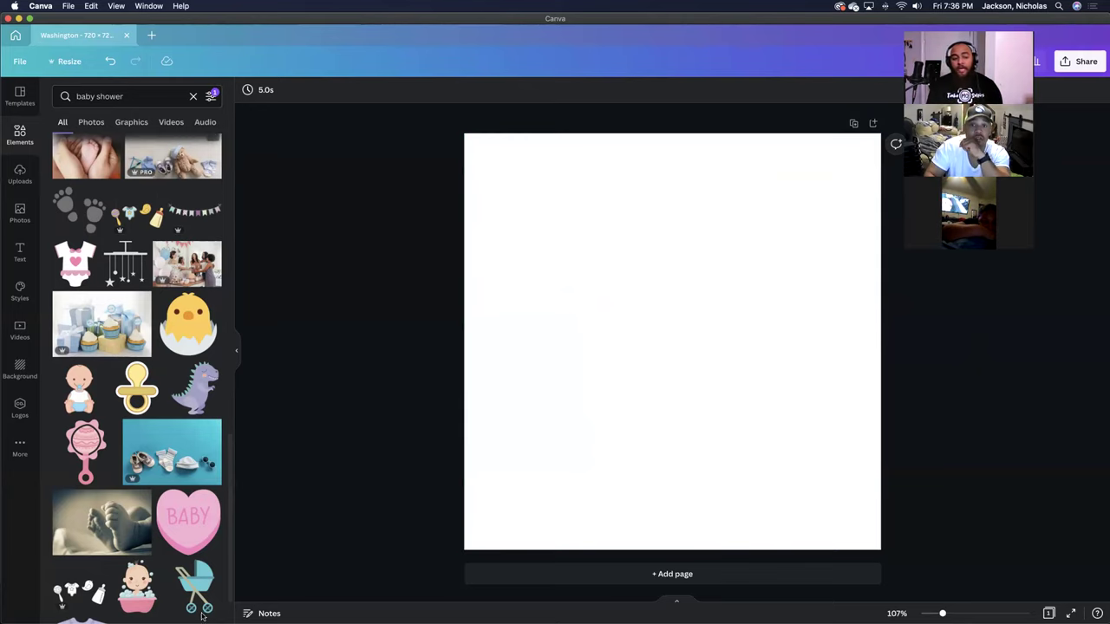
Step: Switch to Chrome and open the pngtree.com website in the last tab
mouse_move(216, 616)
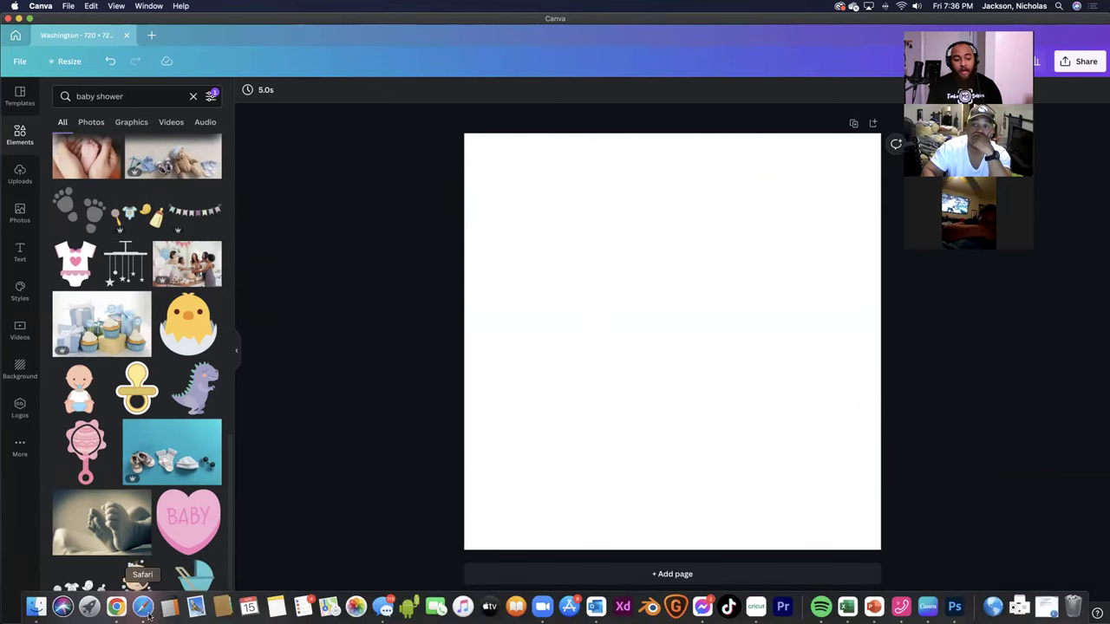
left_click(116, 606)
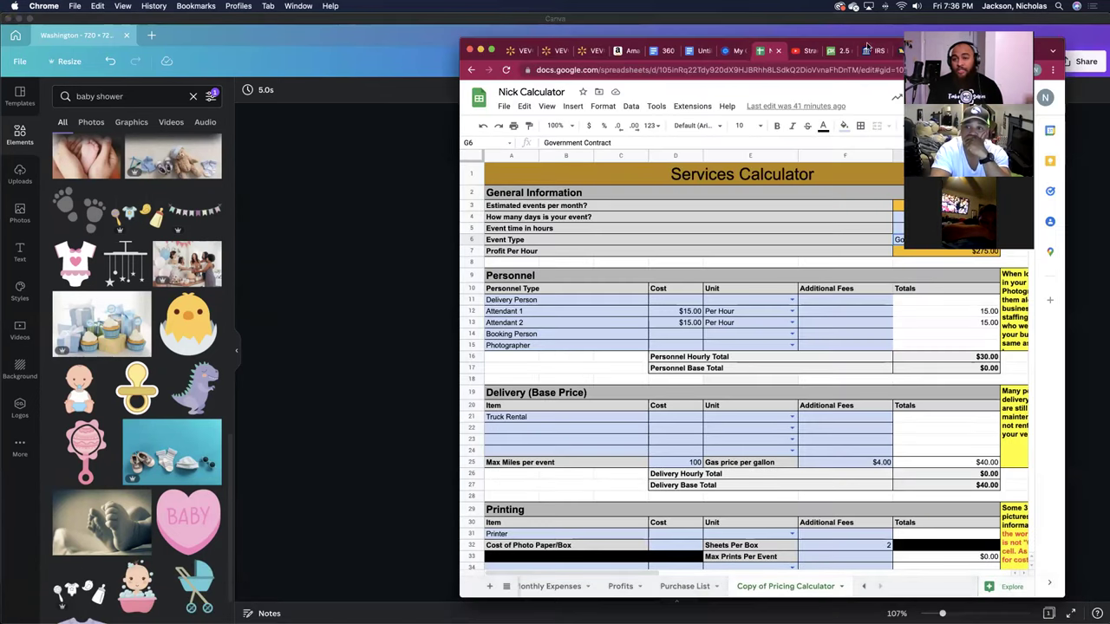
left_click_drag(848, 53, 808, 62)
left_click_drag(891, 80, 866, 80)
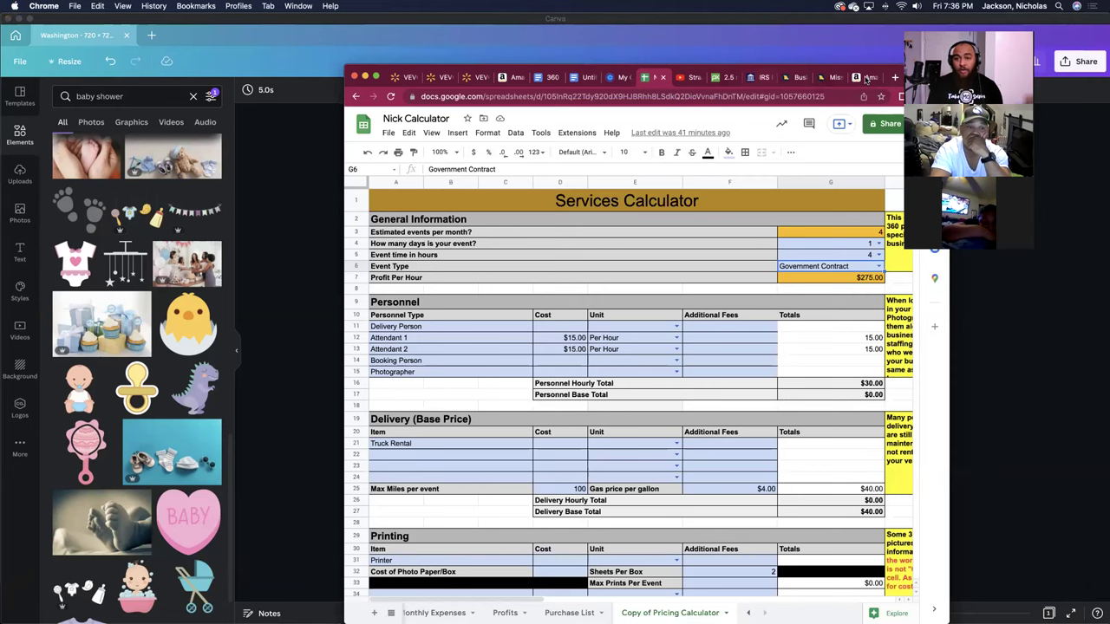
key("super+9")
left_click(810, 93)
type("pn")
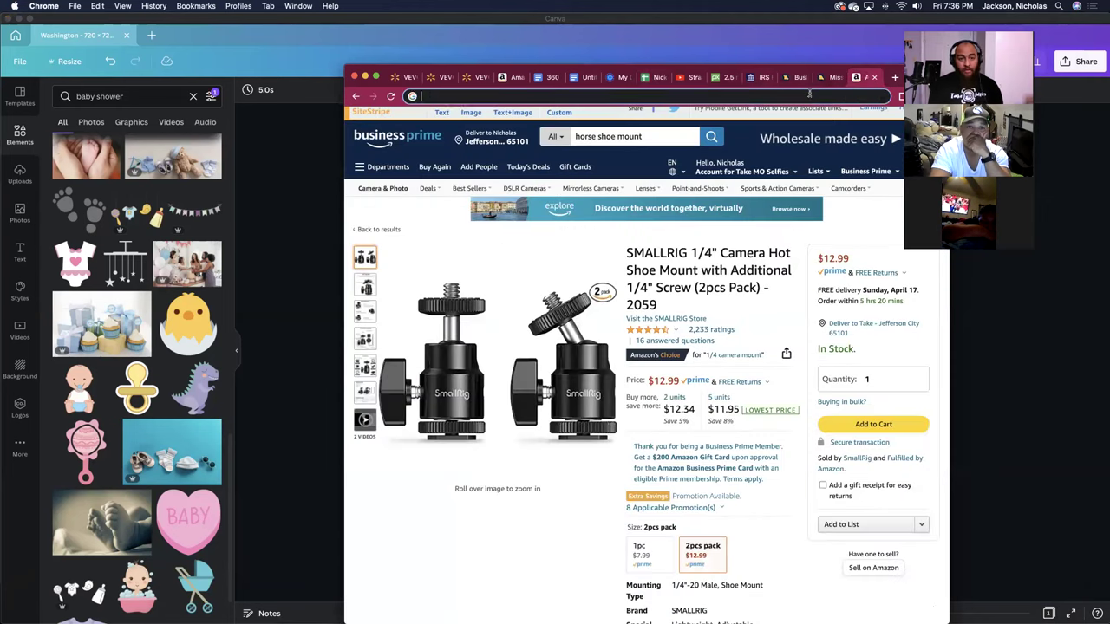
type("g")
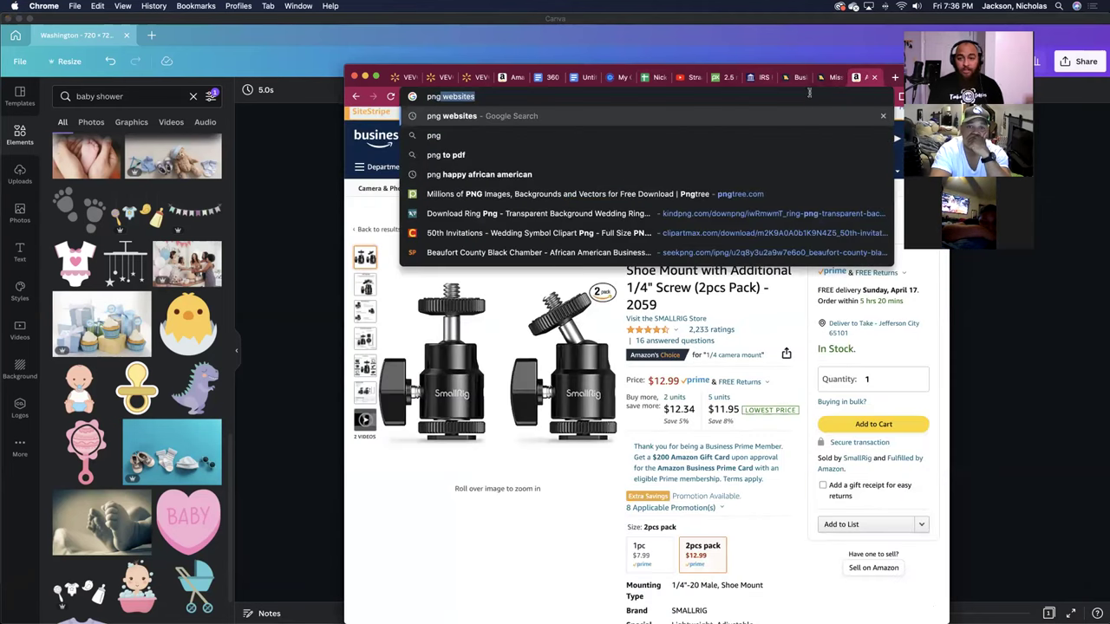
left_click(691, 195)
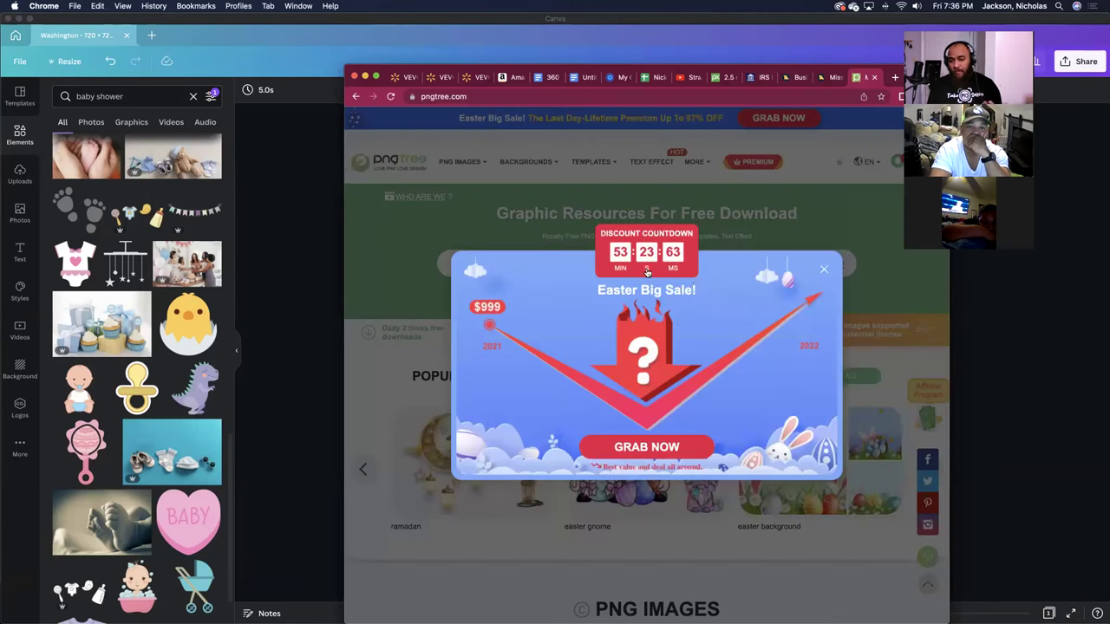
Step: Dismiss the sale pop-up, search Pngtree for "wedding border" and browse the images
left_click(823, 269)
left_click(641, 260)
type("w")
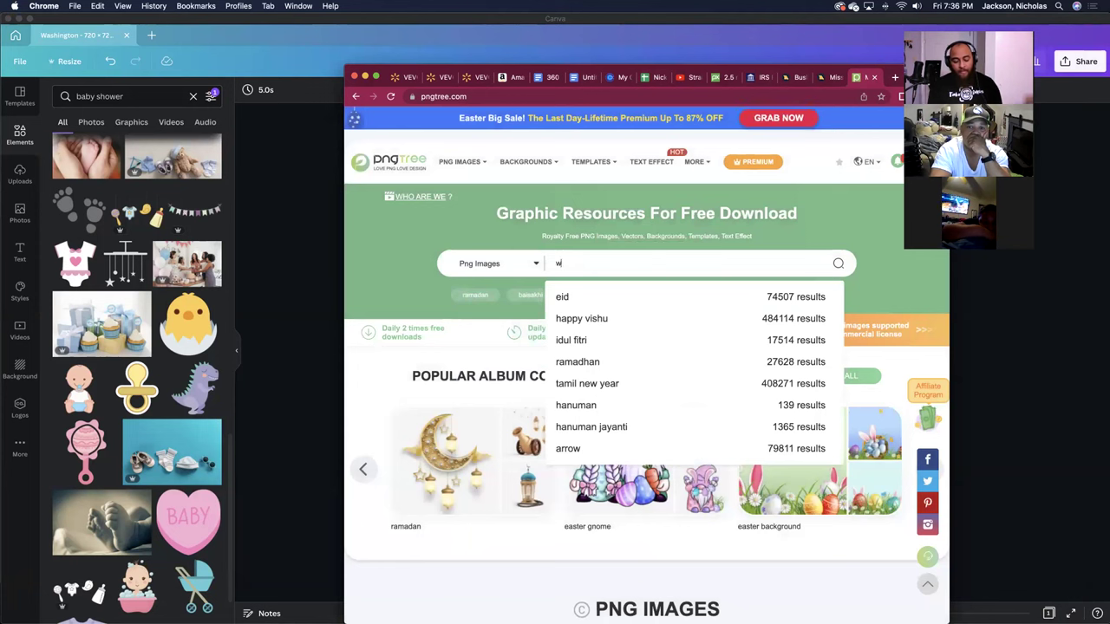
type("edding border")
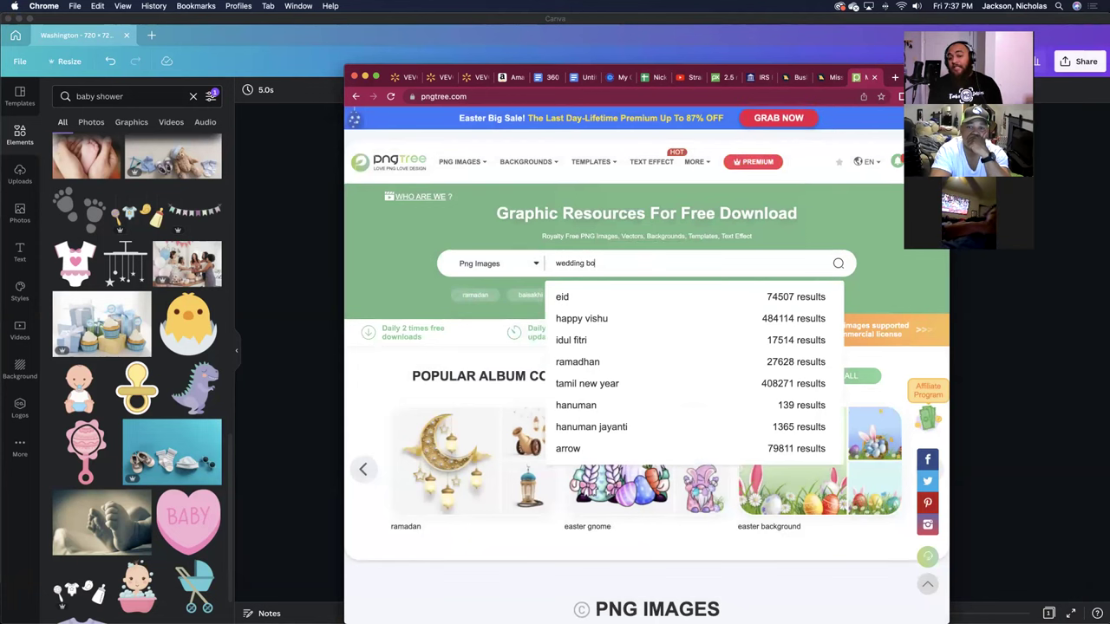
key("Return")
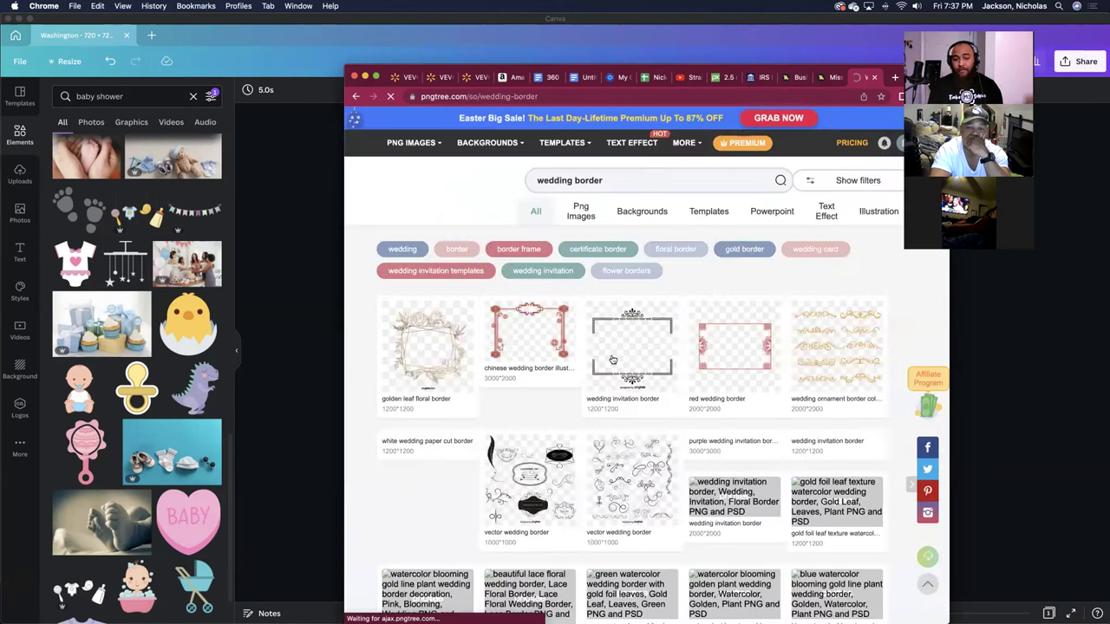
scroll(602, 388, "down", 2)
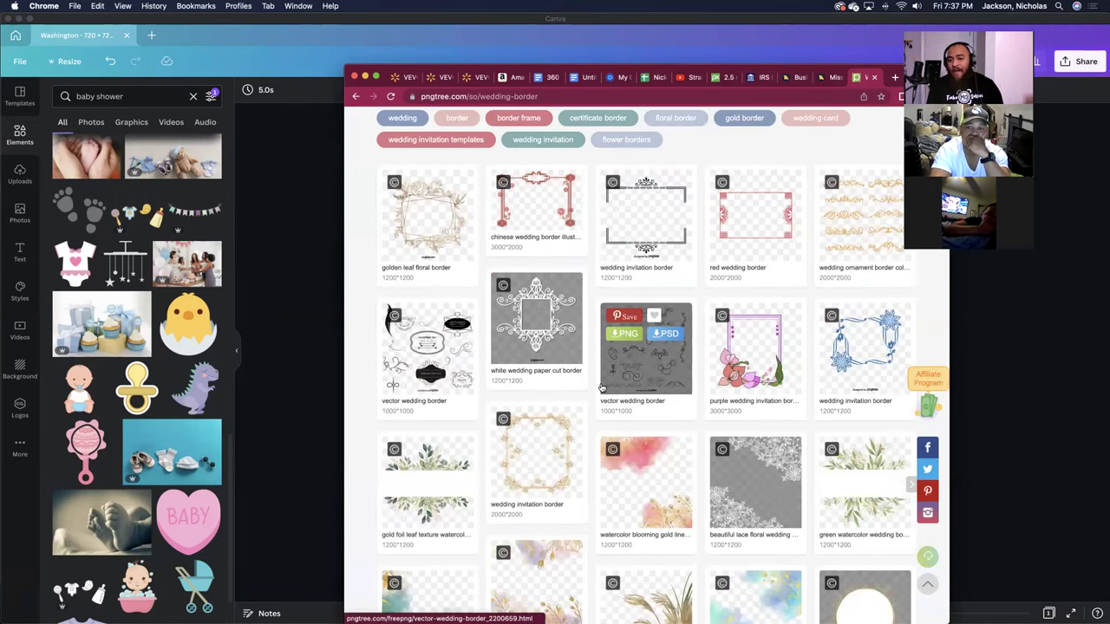
Step: Browse the wedding border images, examine the European Paper Cut Lace Wedding Border page, and close its tab and the browser window
scroll(603, 388, "down", 3)
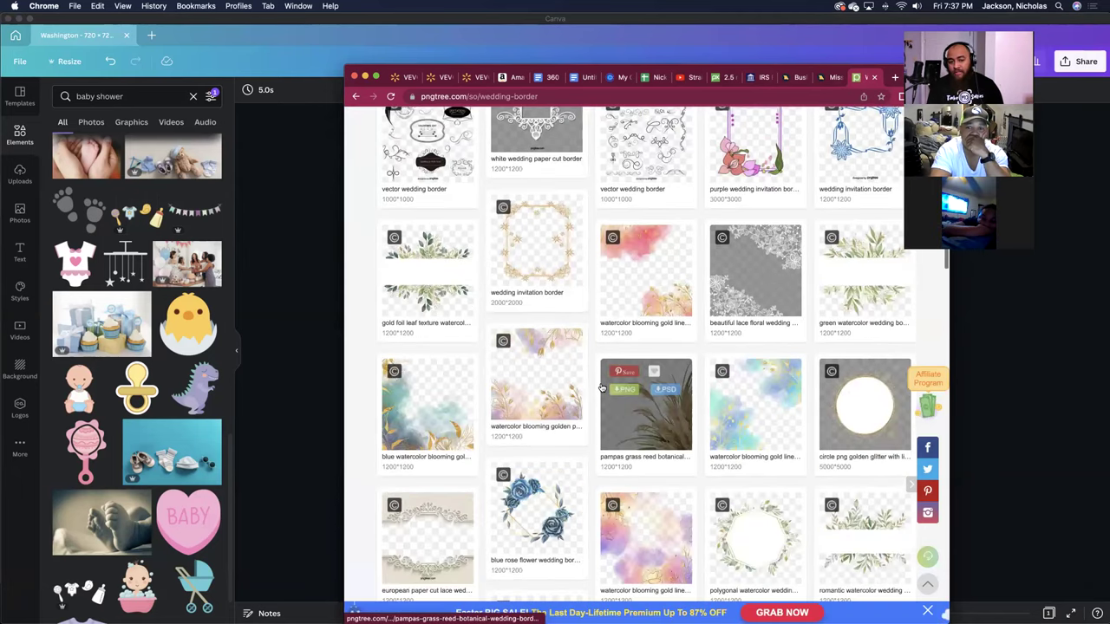
scroll(602, 388, "down", 3)
scroll(420, 323, "down", 1)
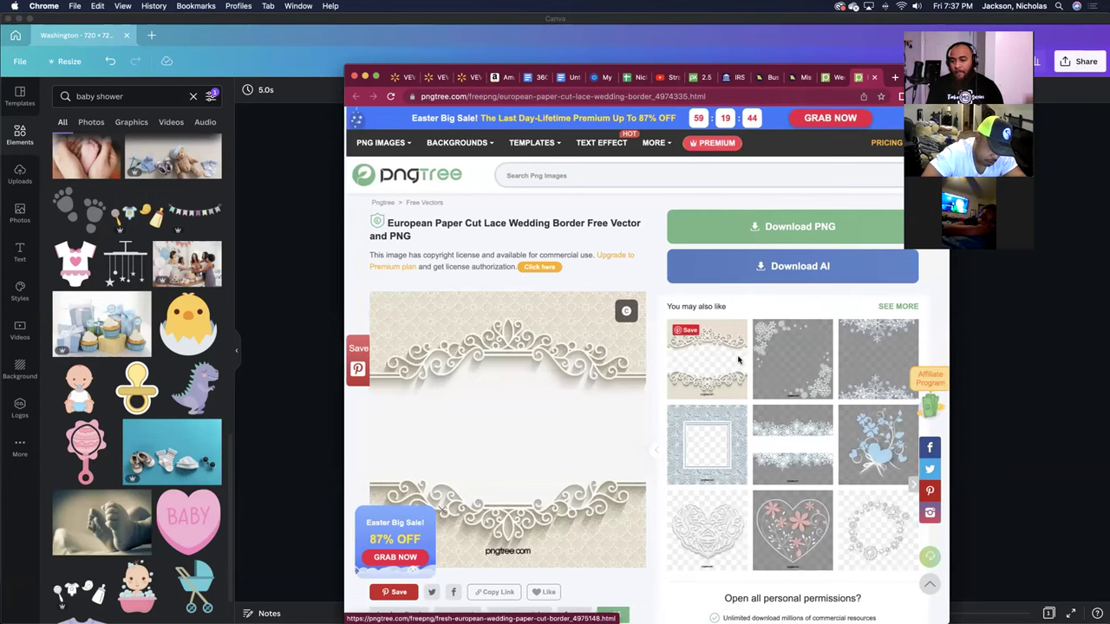
scroll(694, 320, "down", 3)
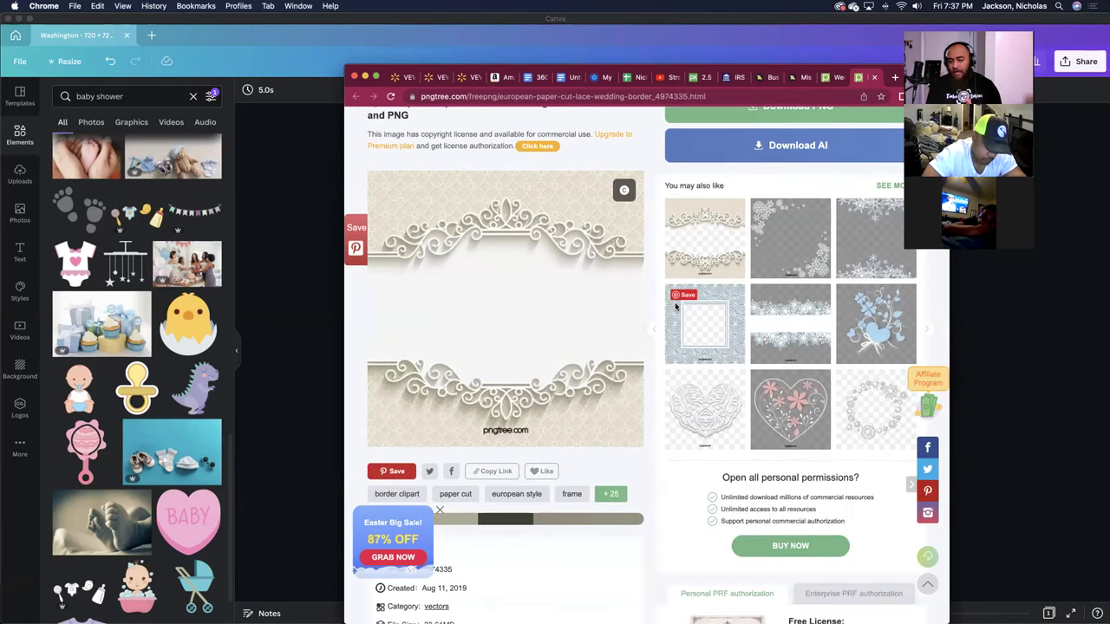
scroll(653, 376, "down", 3)
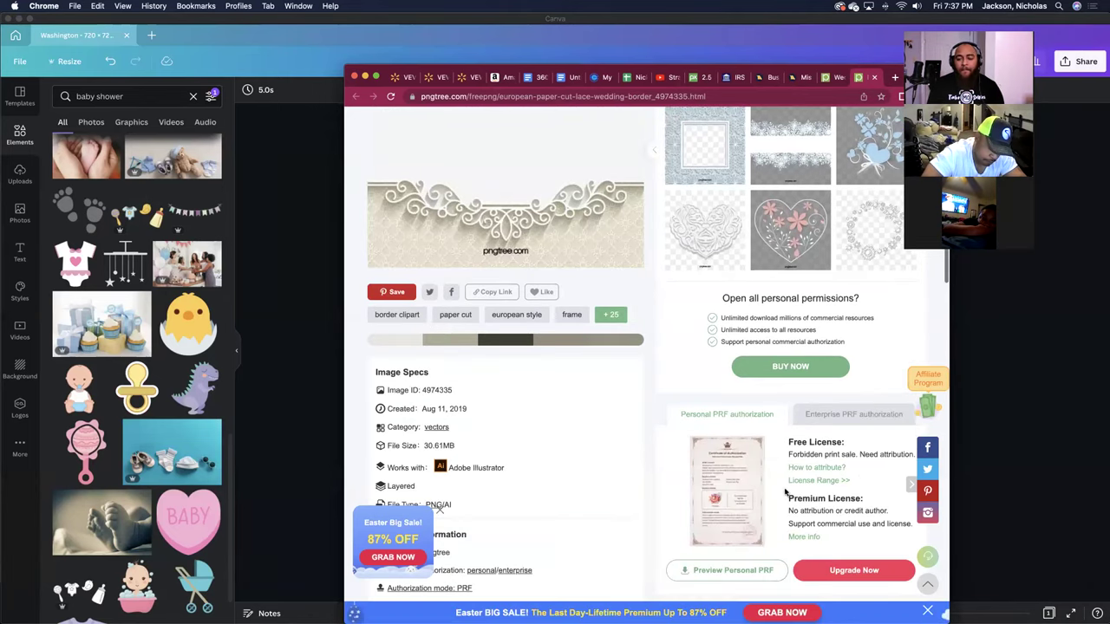
scroll(823, 132, "down", 1)
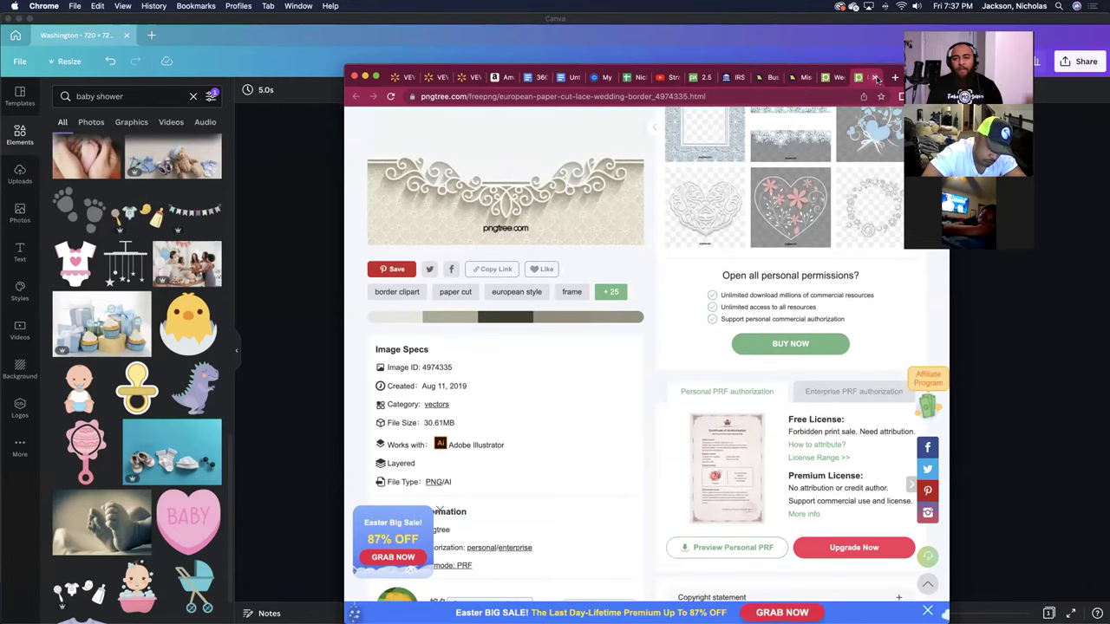
left_click(874, 77)
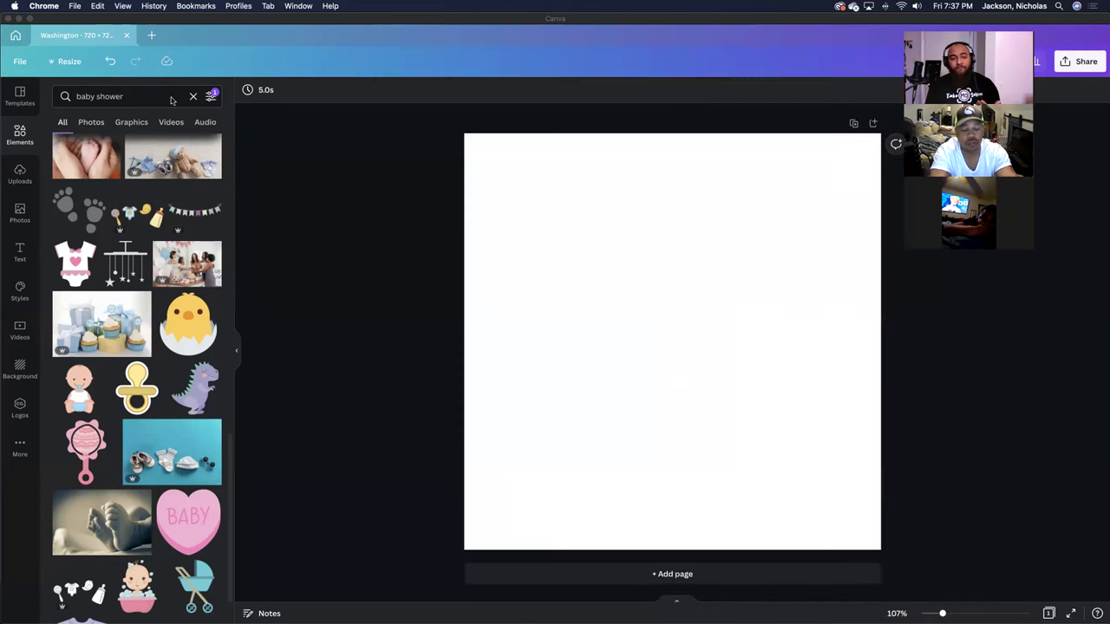
left_click(355, 77)
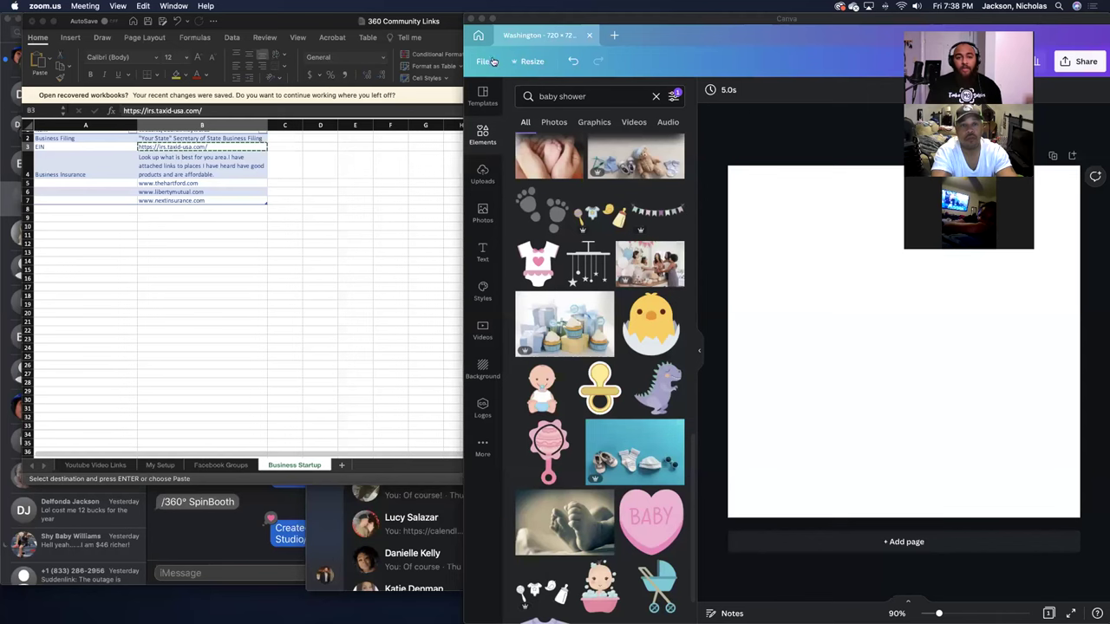
Step: Switch to Canva, show the uploaded images, and expand the repositioned window to full screen
left_click(784, 61)
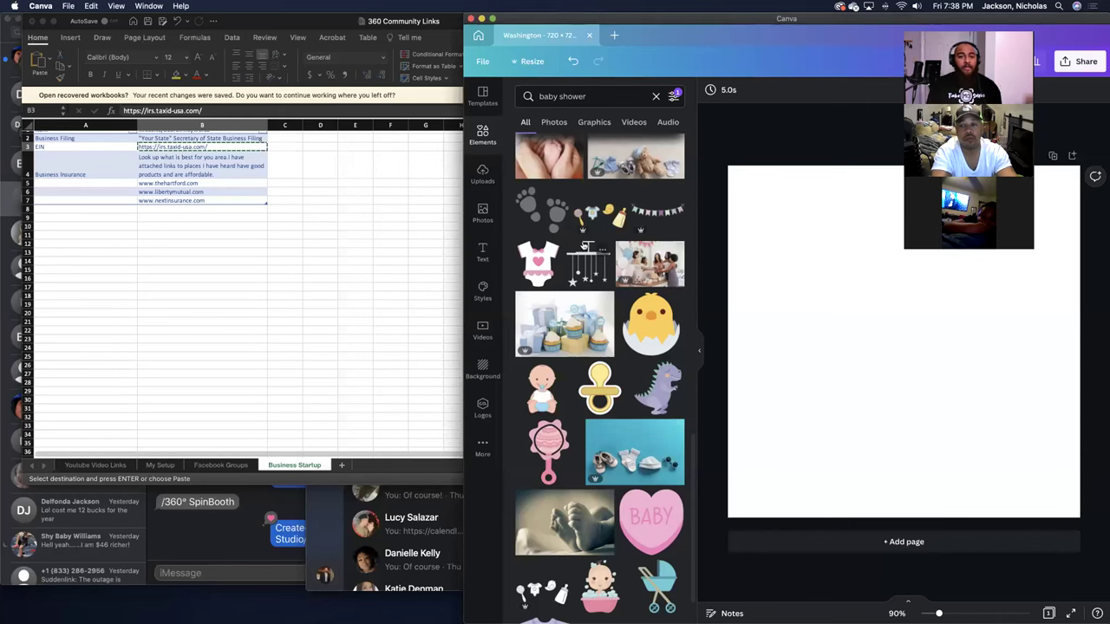
left_click(485, 176)
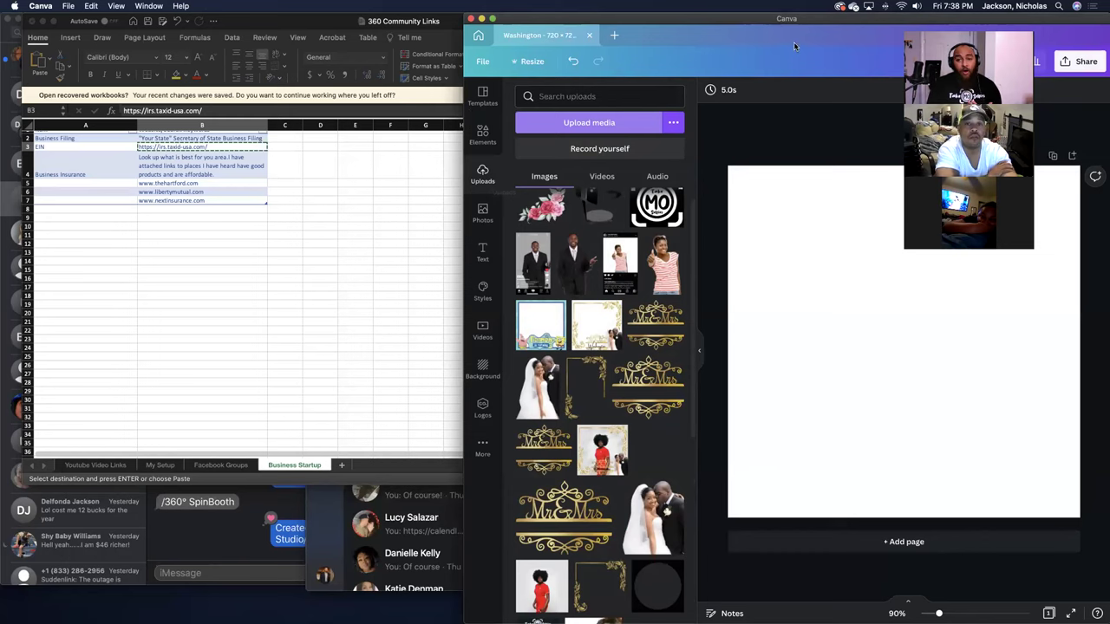
left_click_drag(795, 46, 611, 90)
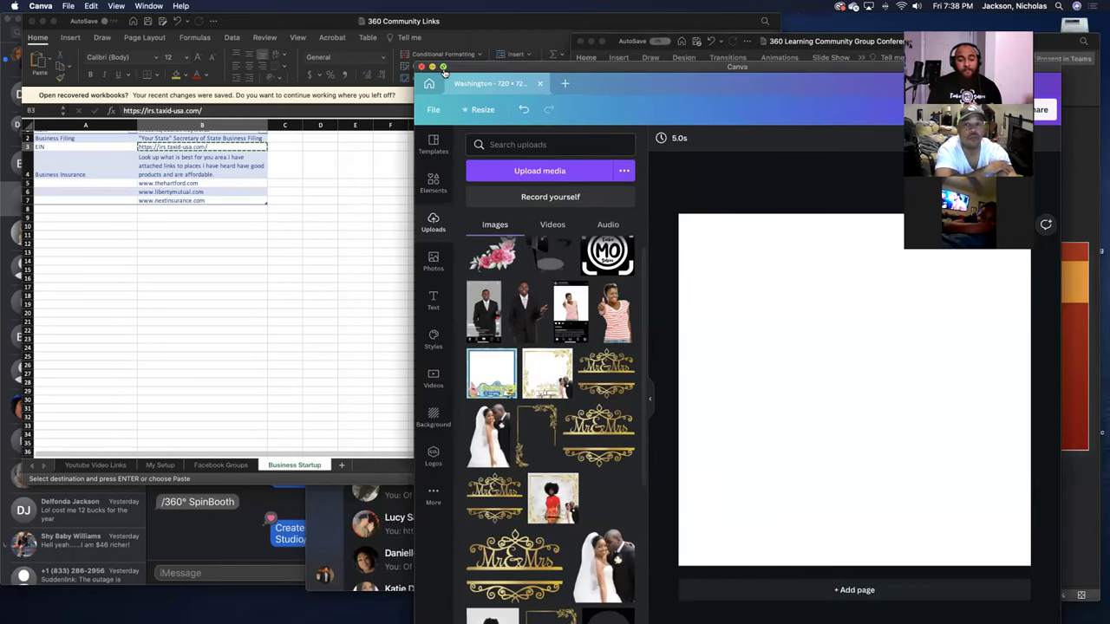
key("ctrl+super+f")
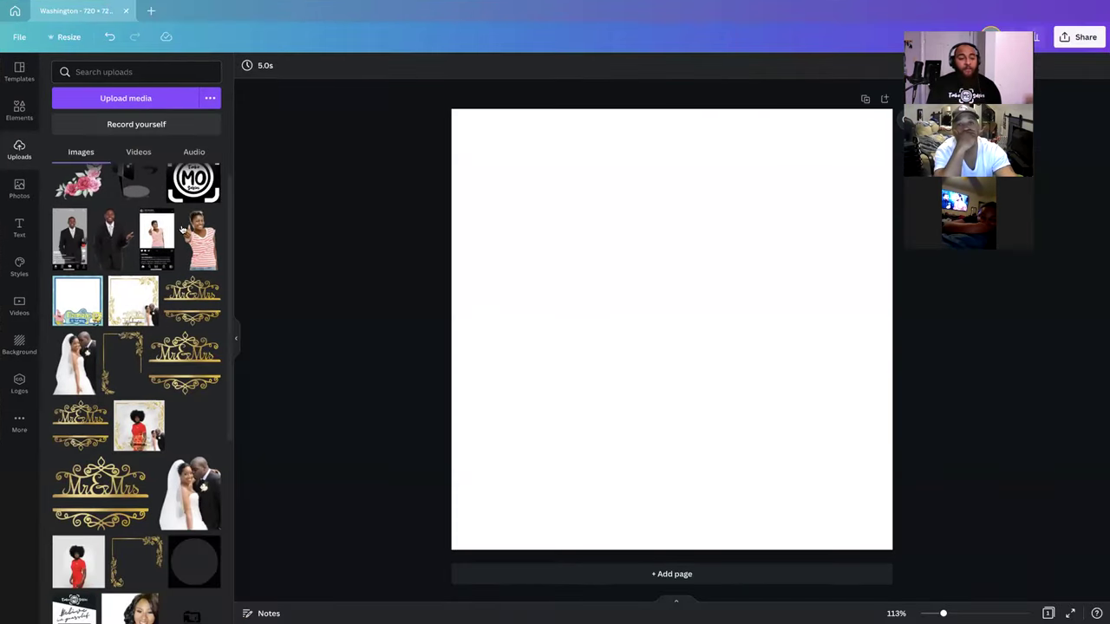
scroll(123, 372, "down", 1)
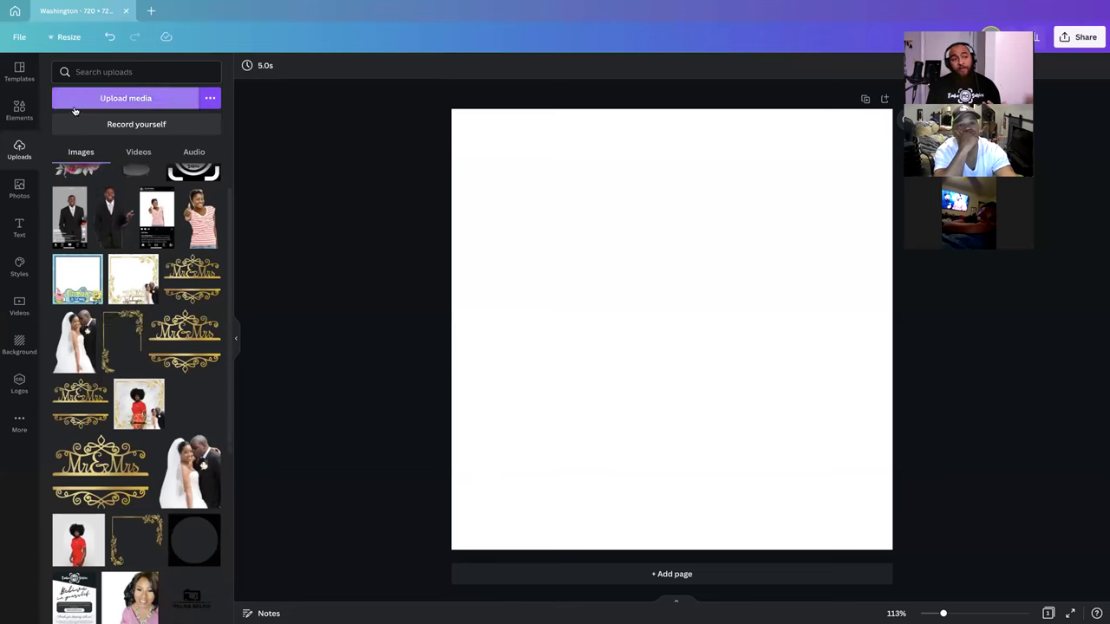
Step: Filter the "baby shower" element results by the Free price option and browse the graphics
left_click(20, 110)
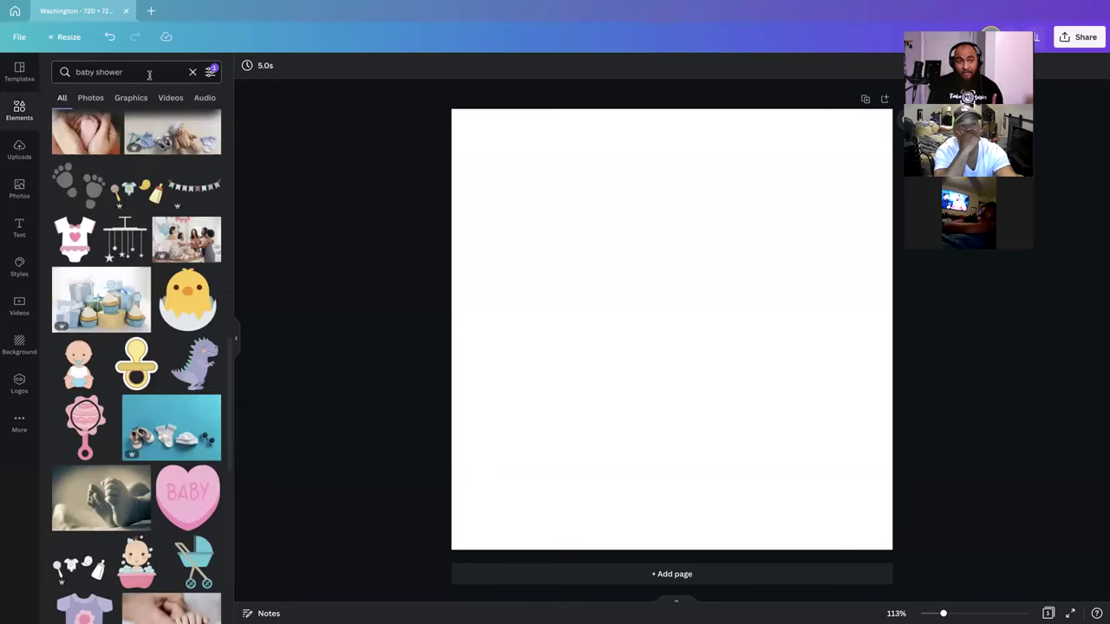
left_click(211, 72)
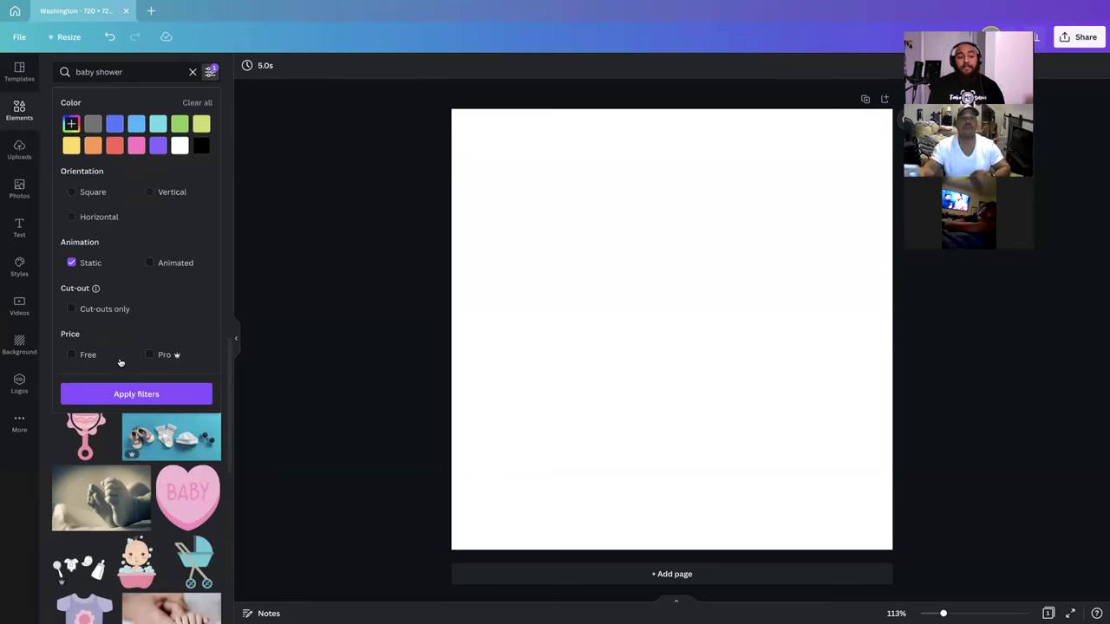
left_click(76, 356)
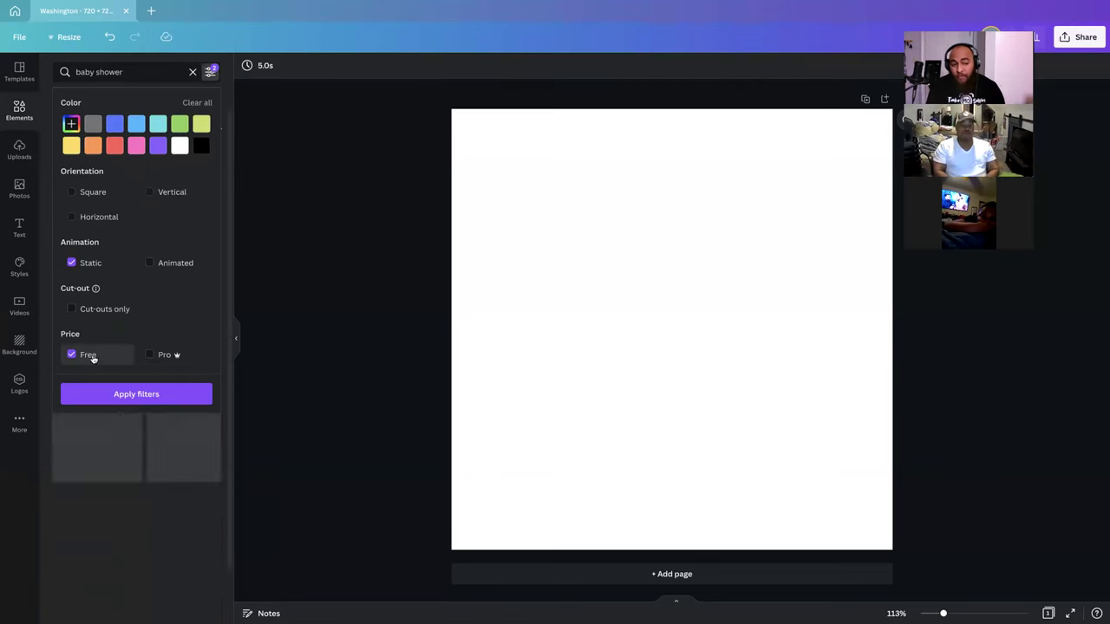
left_click(136, 395)
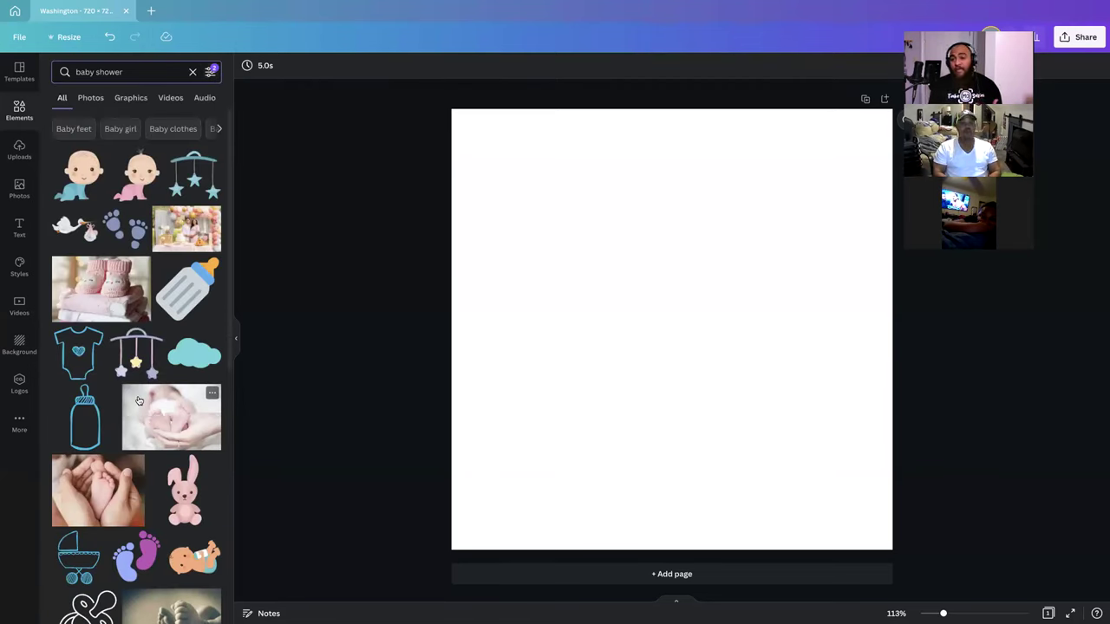
scroll(139, 400, "down", 4)
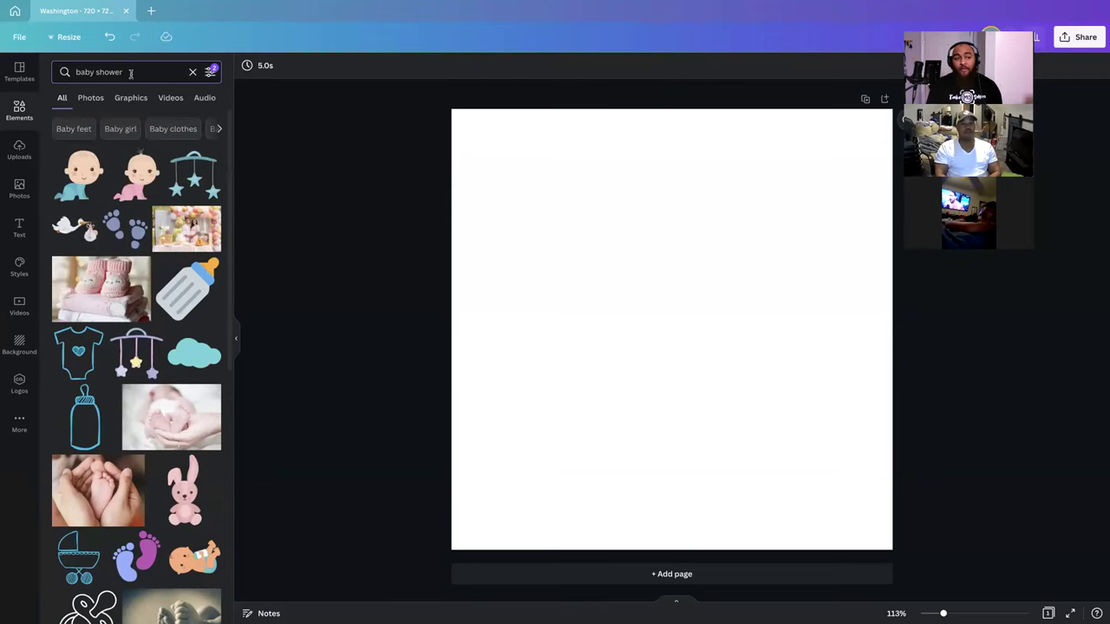
Step: Search the elements library for "wedding" with the Static and Free filters applied and browse the graphics
left_click(131, 73)
type("wedding")
key("Return")
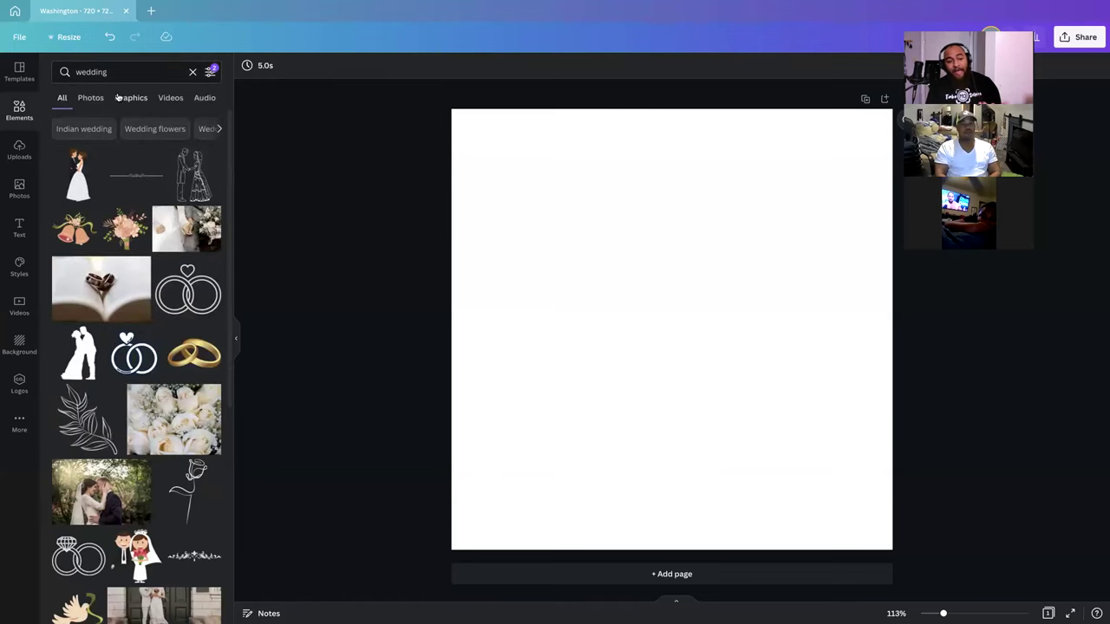
left_click(206, 76)
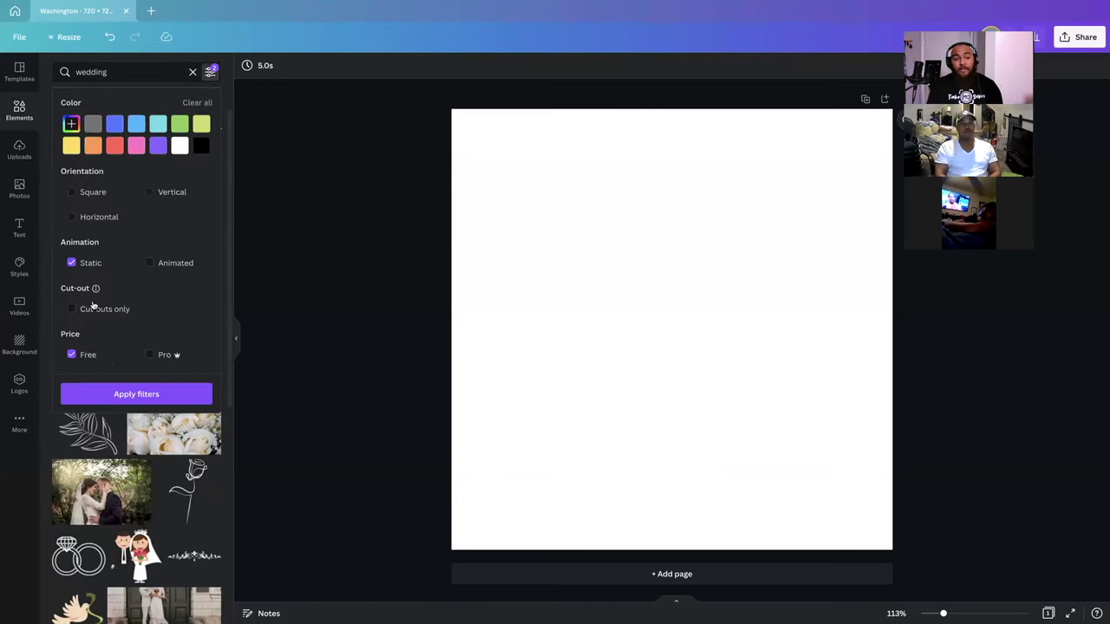
left_click(127, 397)
scroll(102, 371, "down", 1)
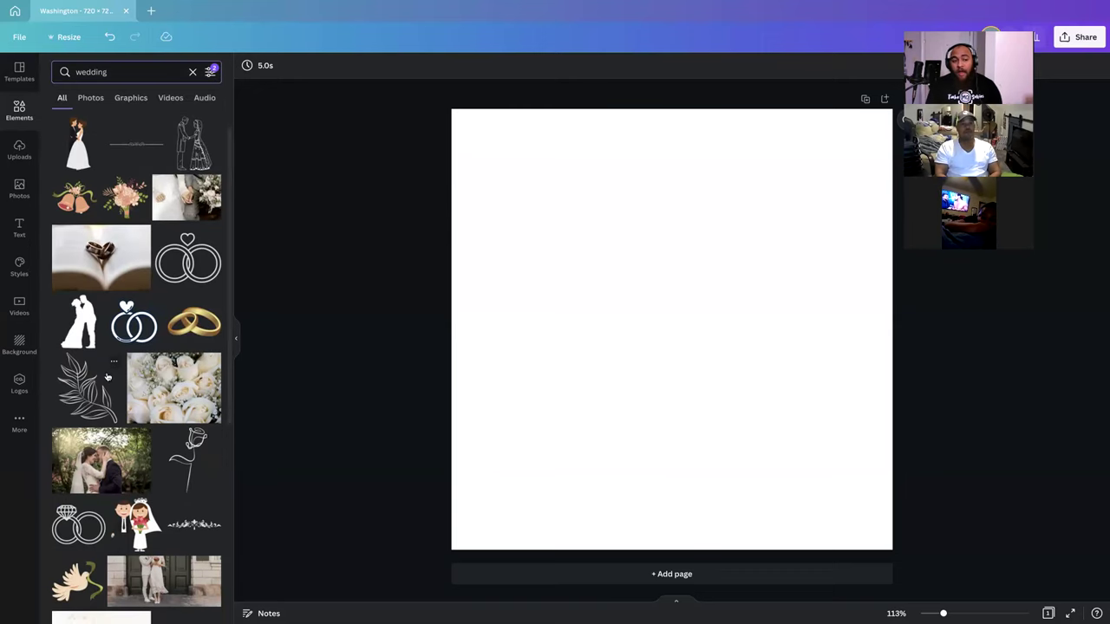
Step: Add the scrollwork divider line to the page and recolour it with the default purple
scroll(108, 370, "up", 1)
left_click(134, 175)
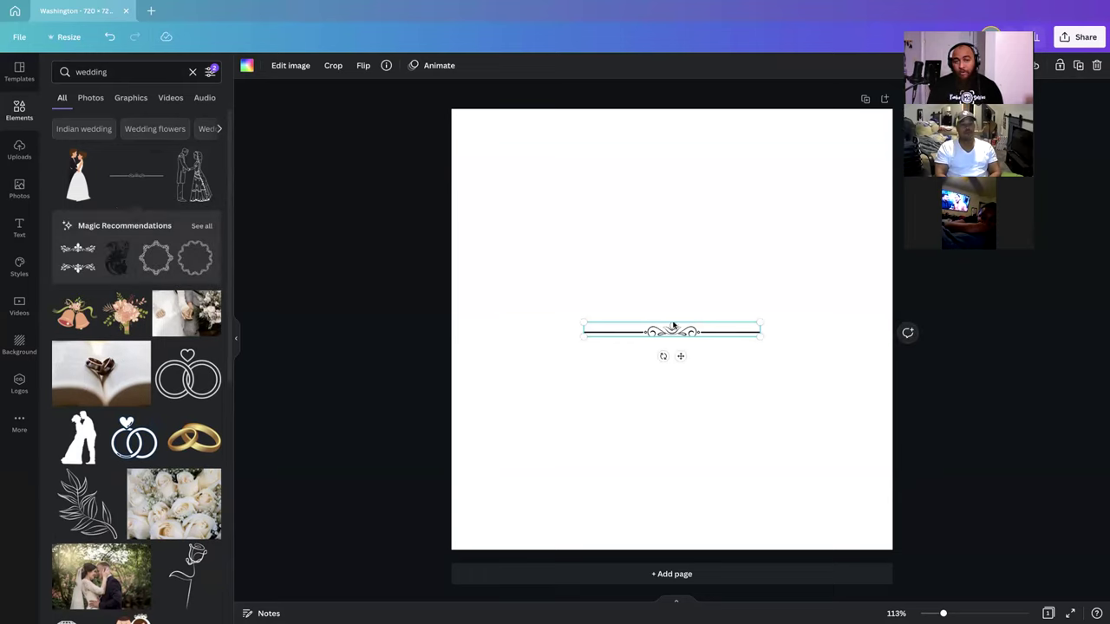
left_click(247, 67)
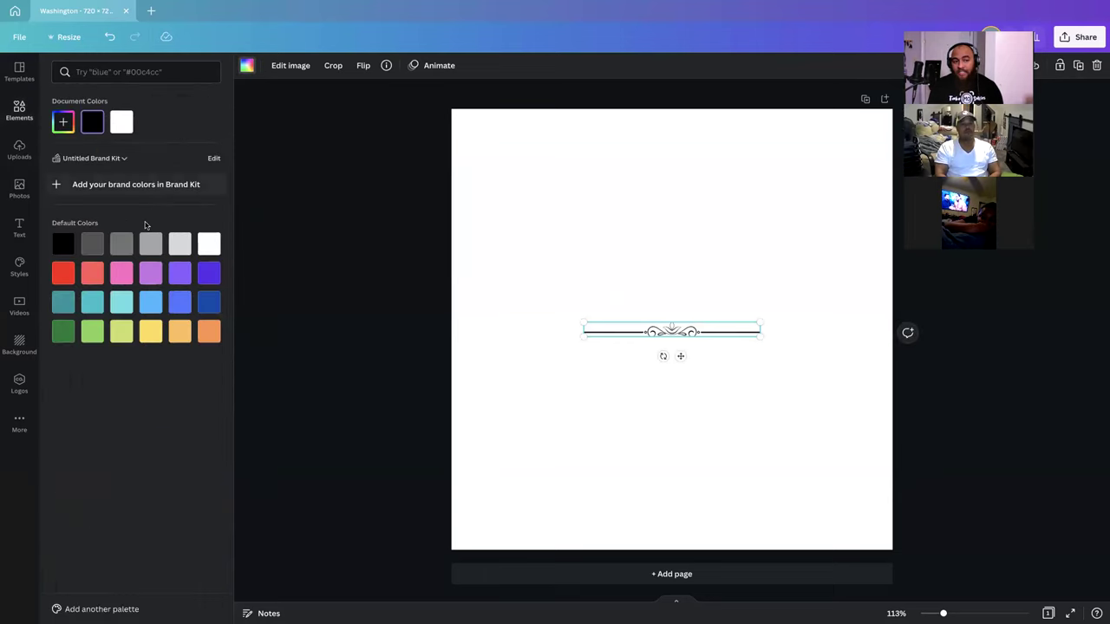
left_click(178, 273)
key("Escape")
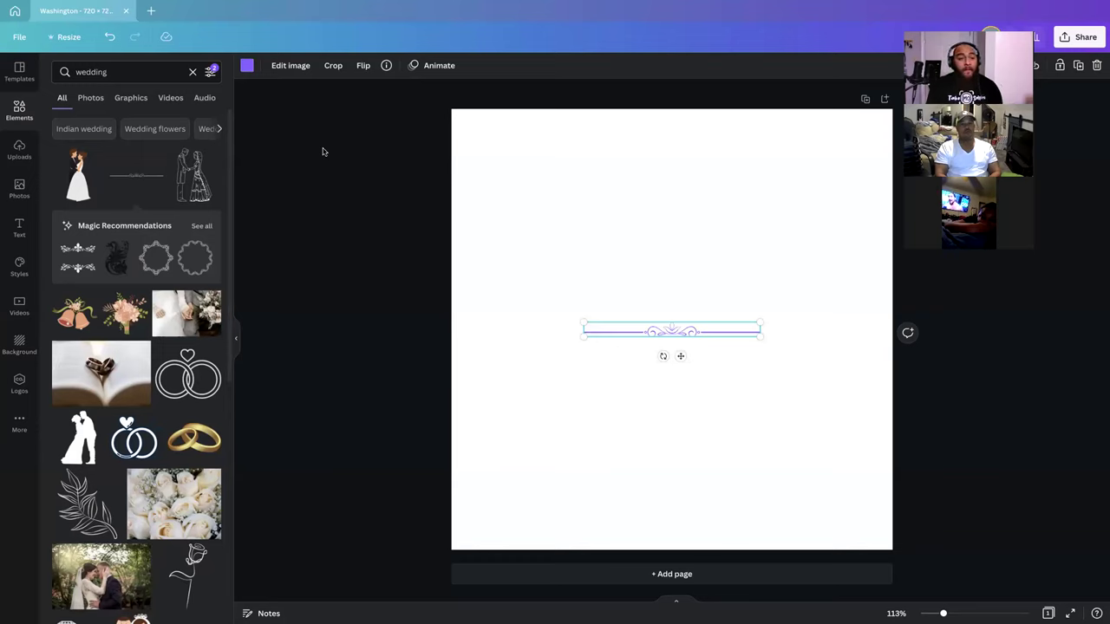
left_click(410, 152)
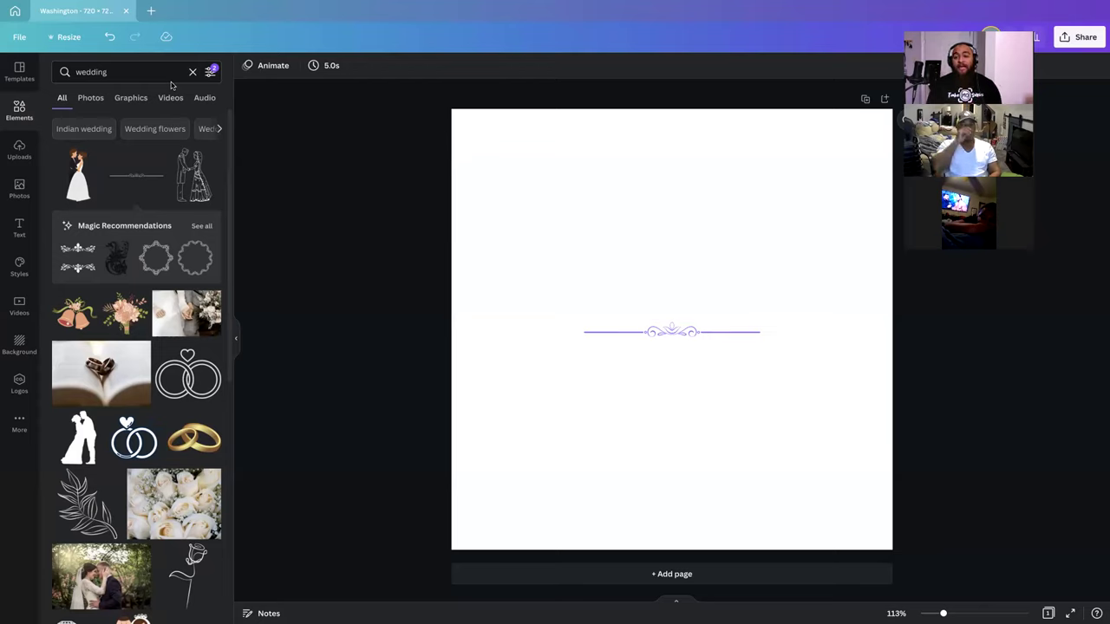
Step: Delete the purple scrollwork divider from the page and take the window out of full screen
left_click(649, 332)
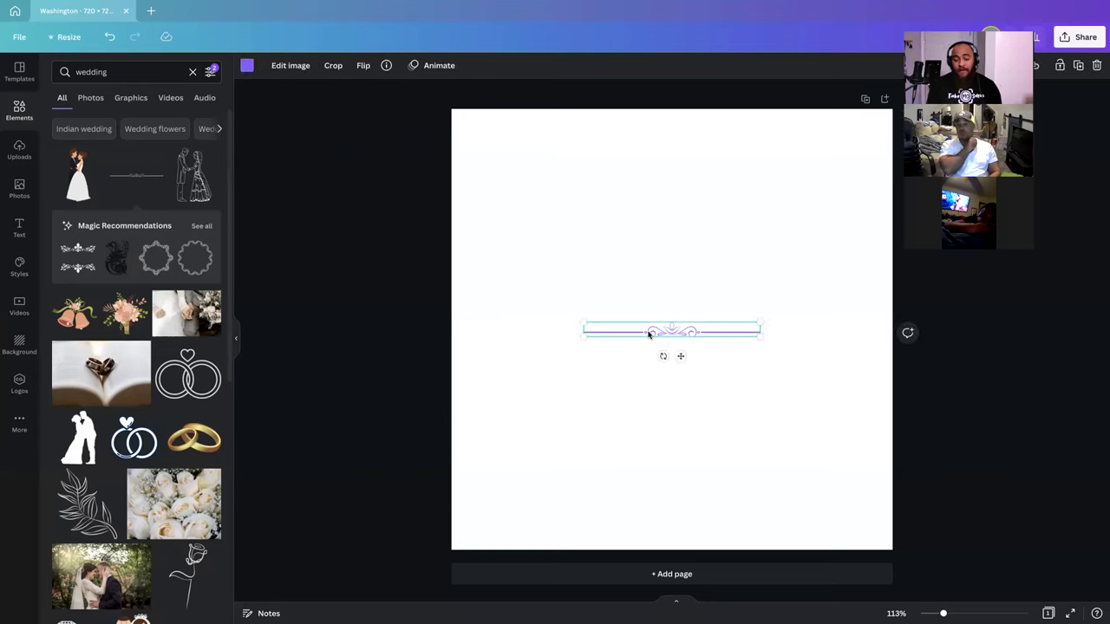
key("Delete")
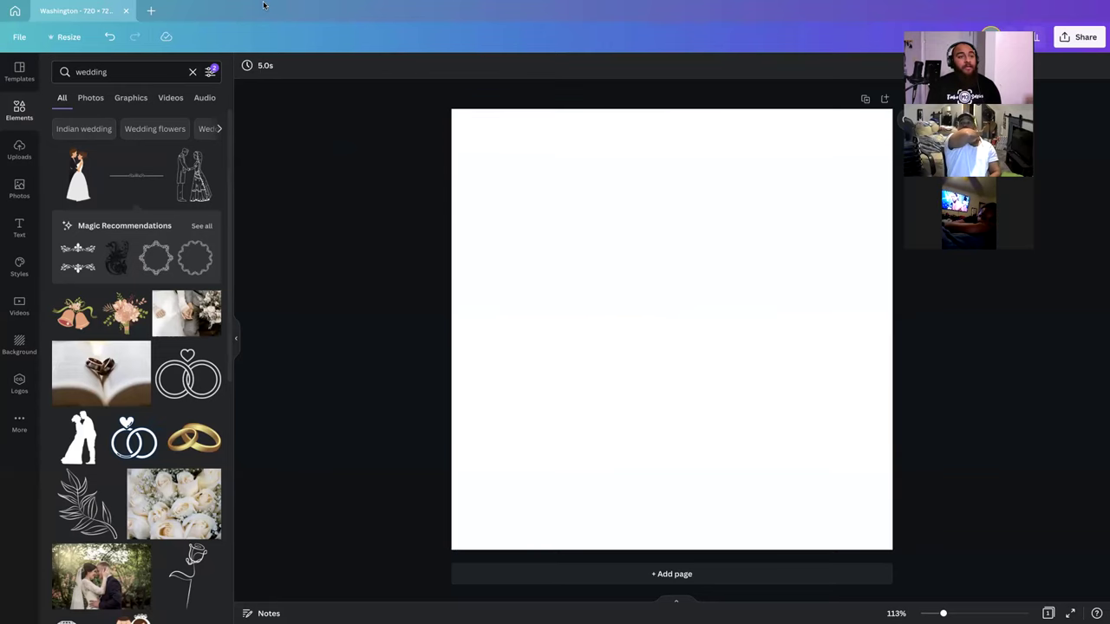
mouse_move(116, 7)
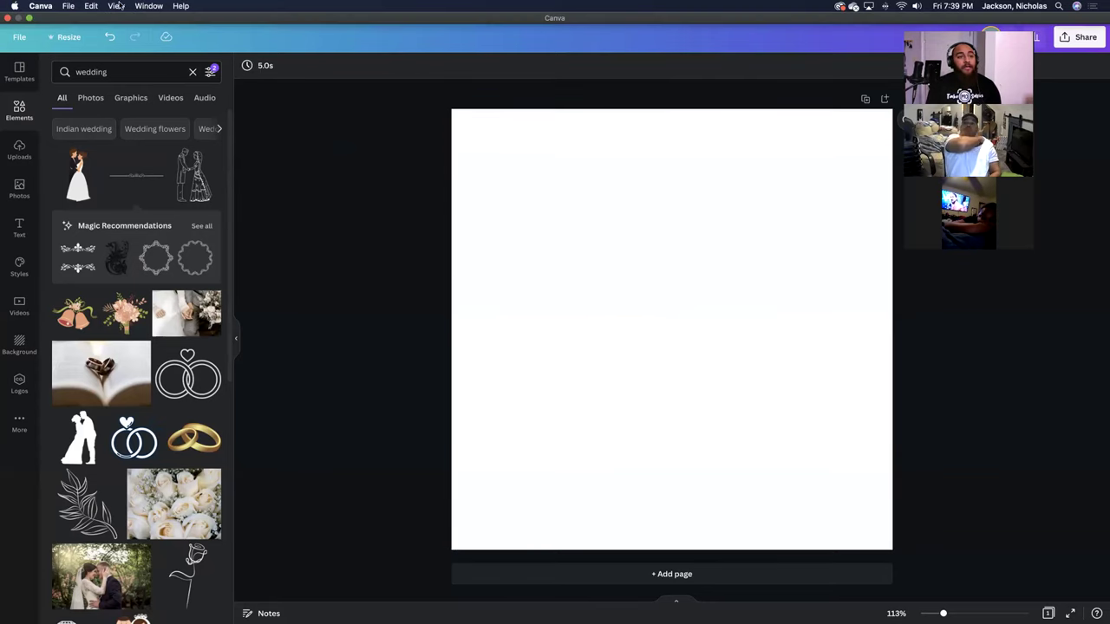
left_click(30, 19)
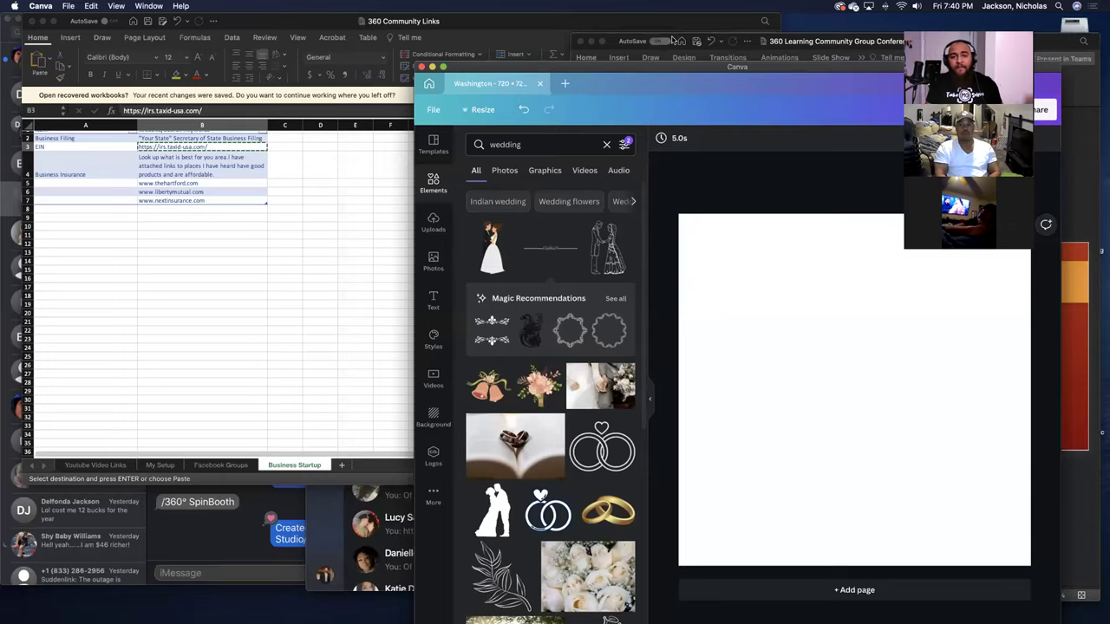